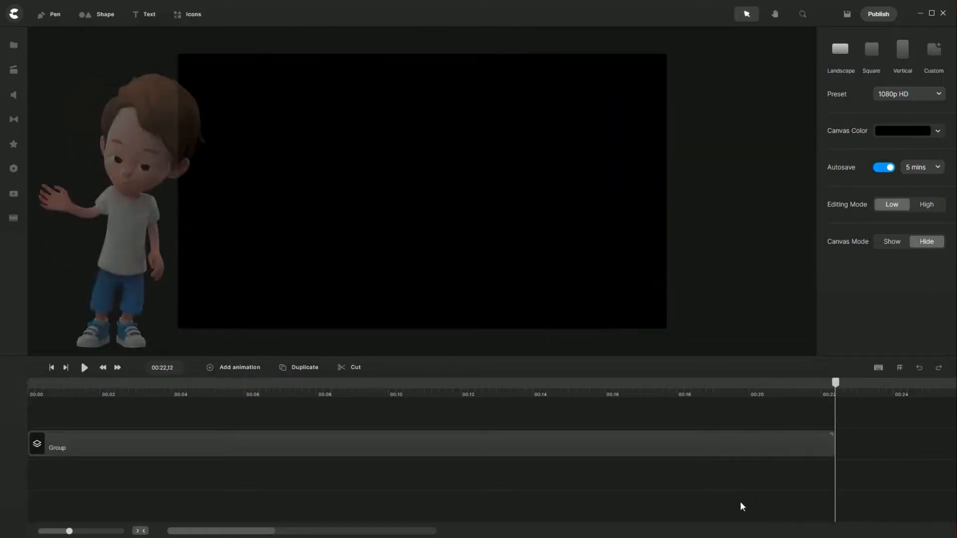
Delete the existing group clip from the timeline.
left_click(569, 443)
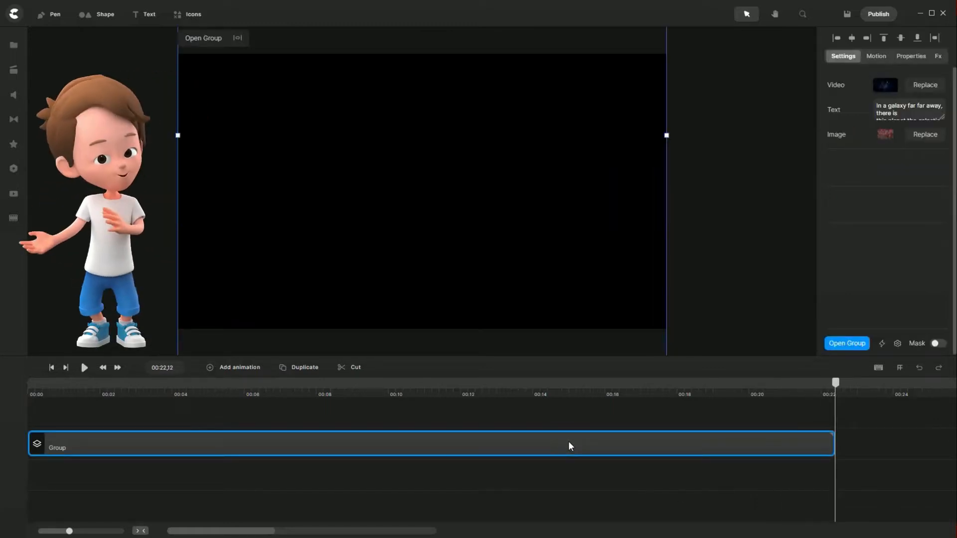
key("Delete")
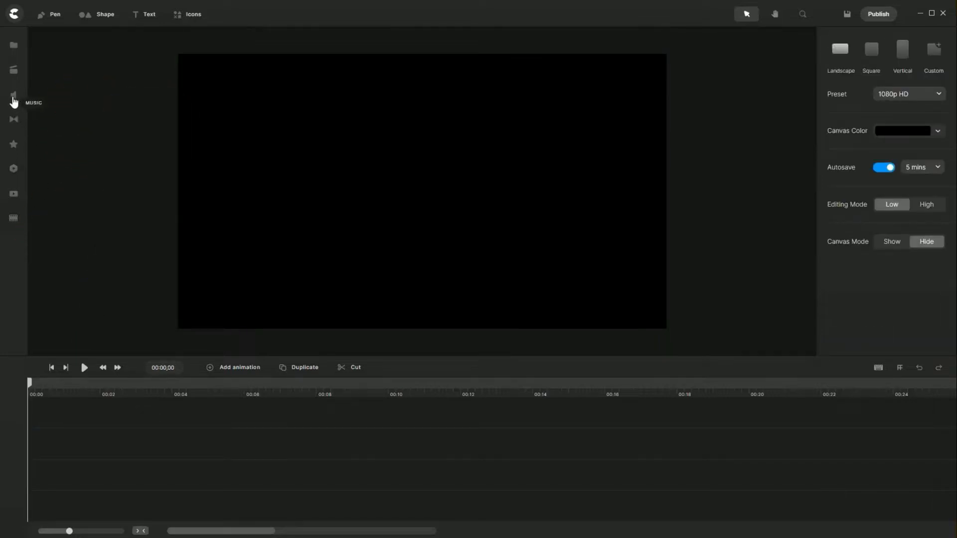
Add the Stellar Collision track from the favourite Cinematic music to the timeline.
left_click(13, 100)
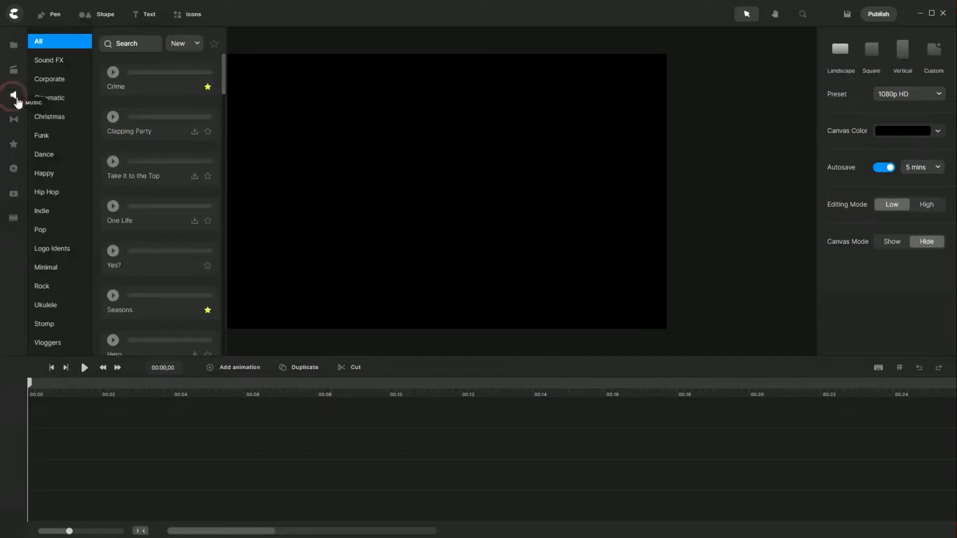
scroll(166, 129, "down", 5)
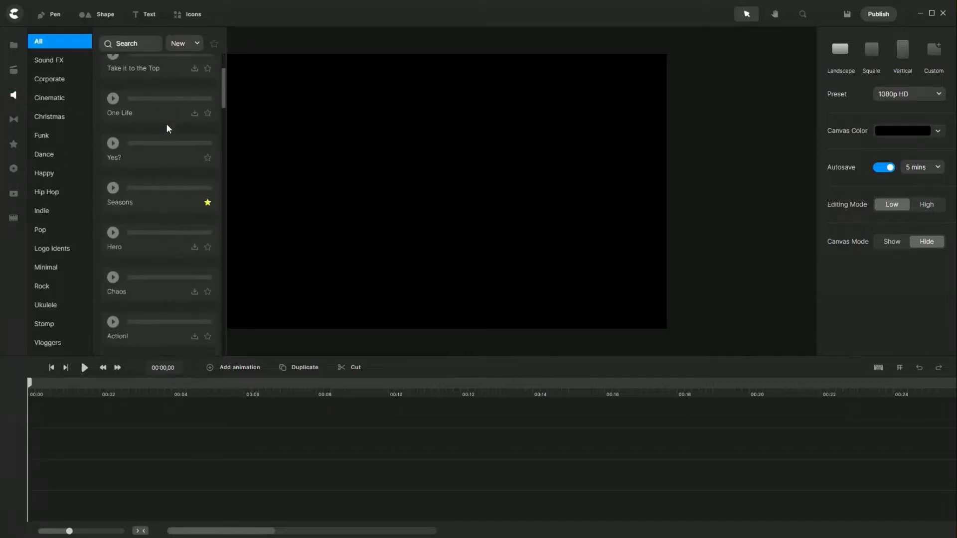
scroll(166, 128, "down", 2)
left_click(214, 43)
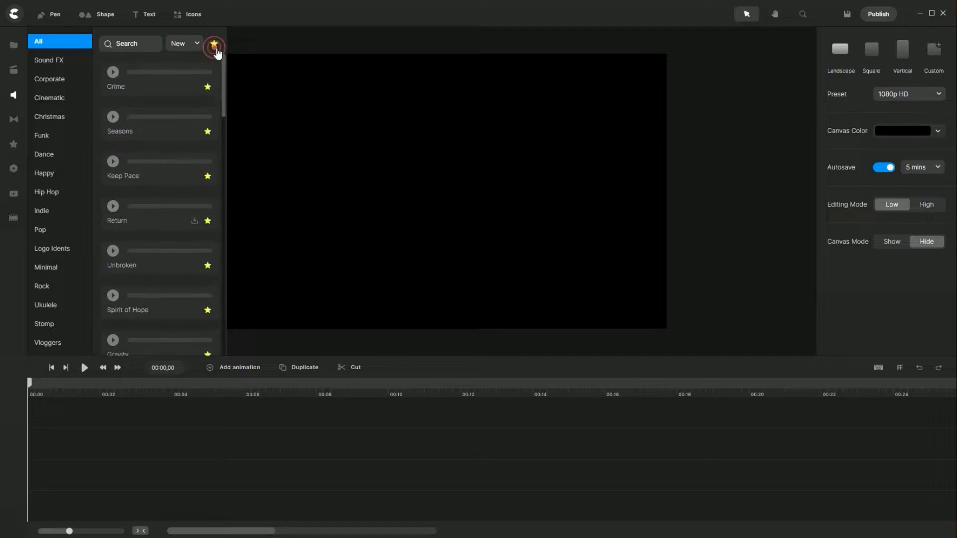
left_click(60, 104)
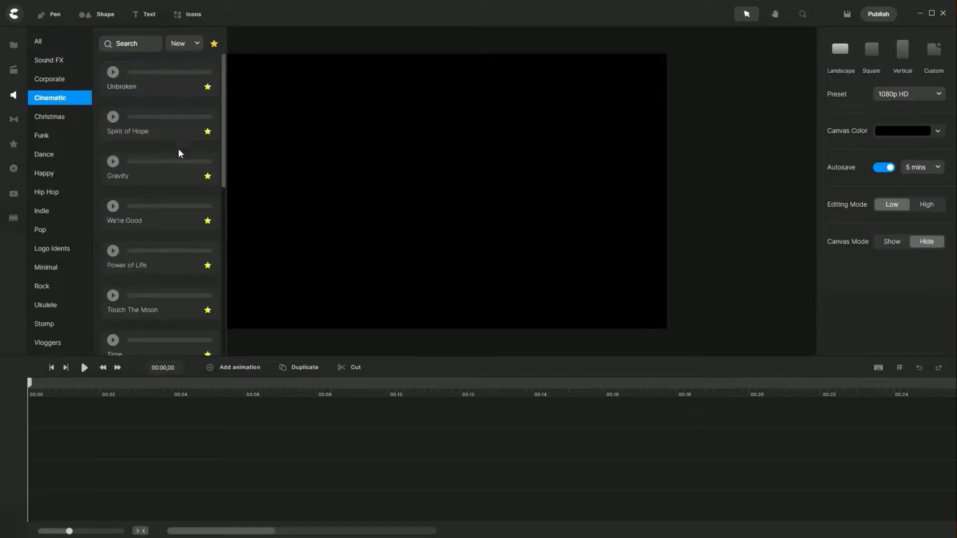
scroll(180, 152, "down", 7)
scroll(178, 149, "down", 1)
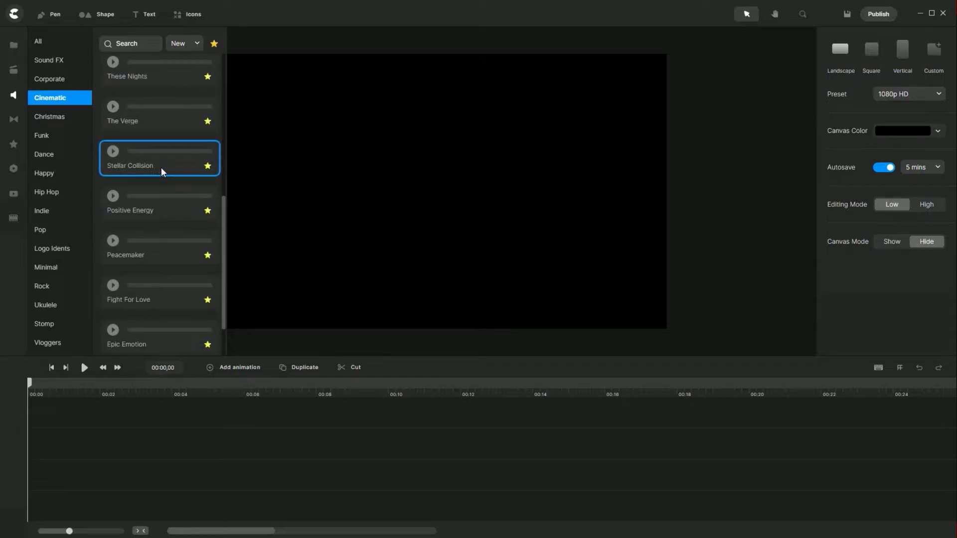
left_click_drag(161, 167, 351, 200)
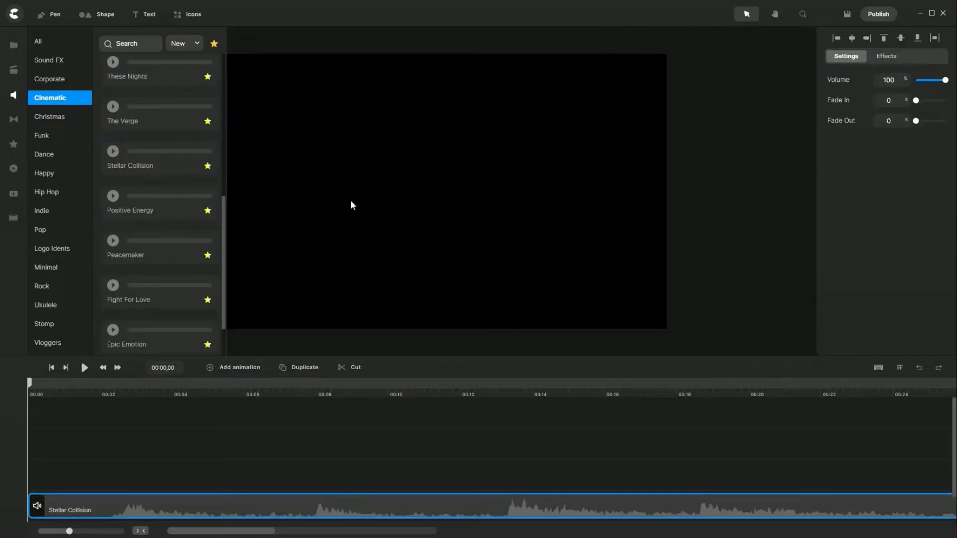
left_click(14, 96)
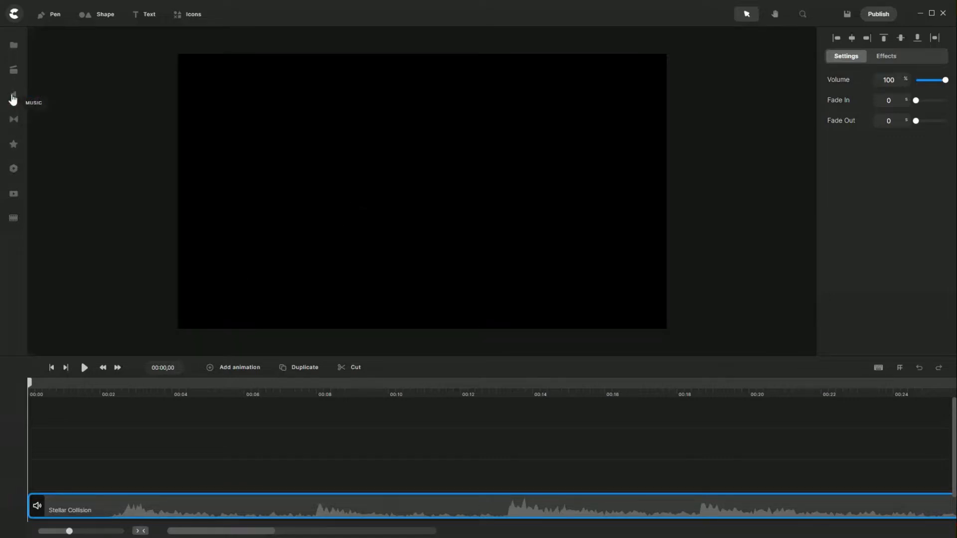
Search Pixabay's videos for "space" and open the results in the full gallery.
left_click(12, 50)
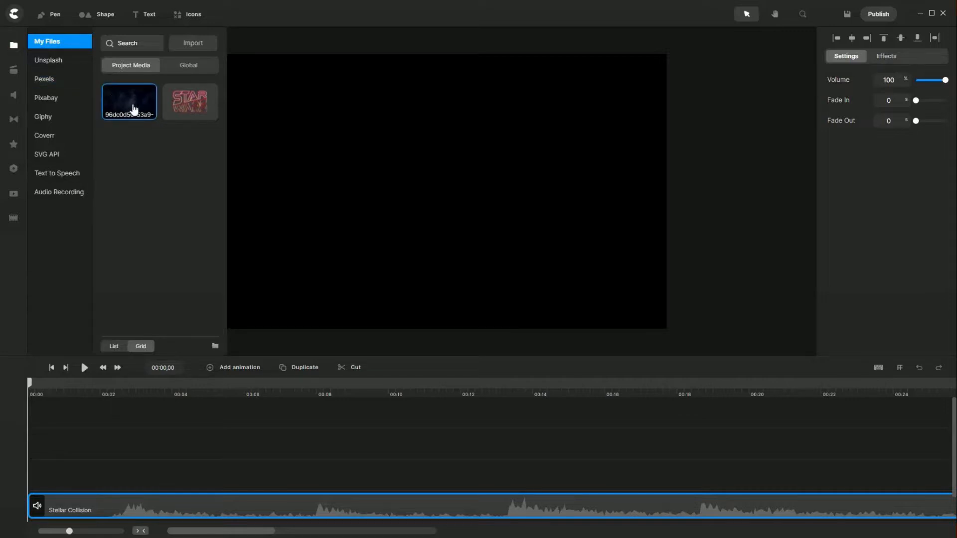
left_click(52, 102)
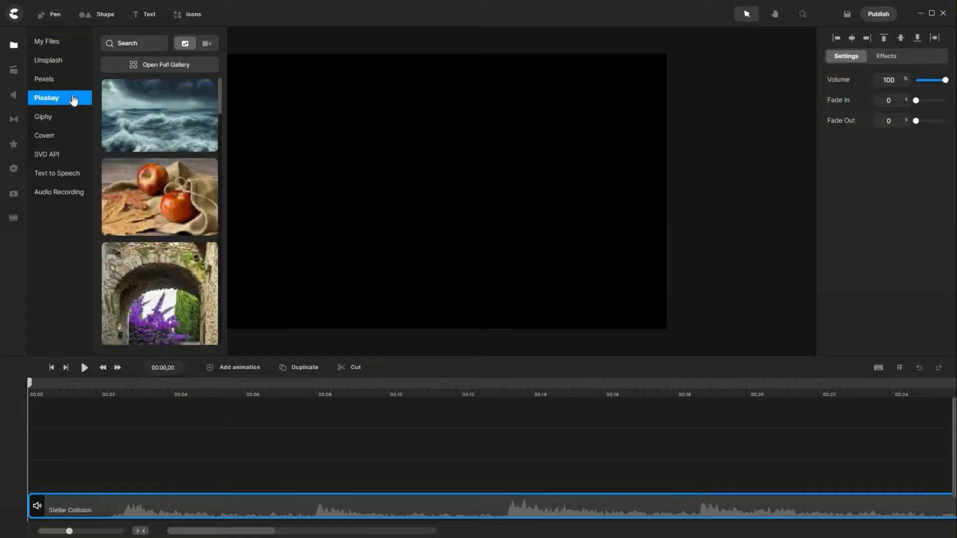
left_click(206, 46)
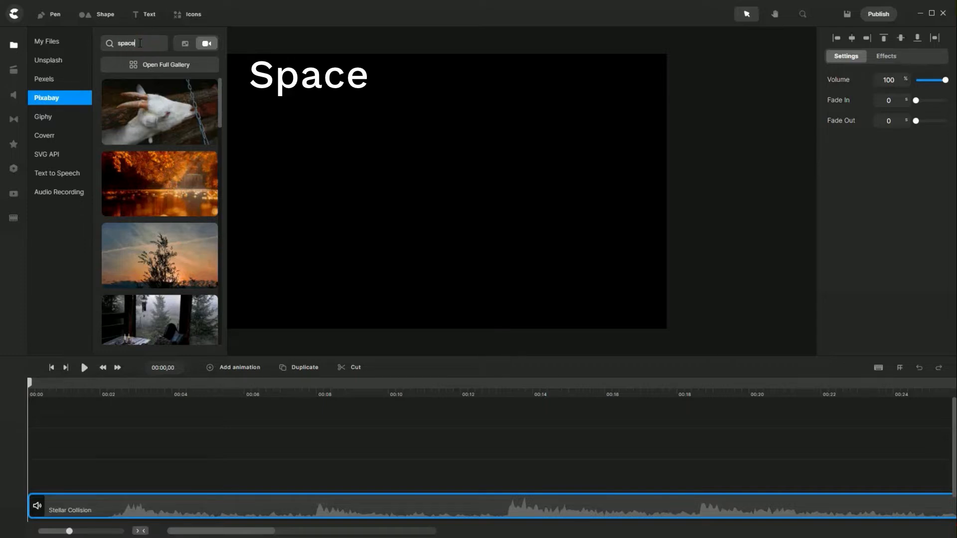
key("Return")
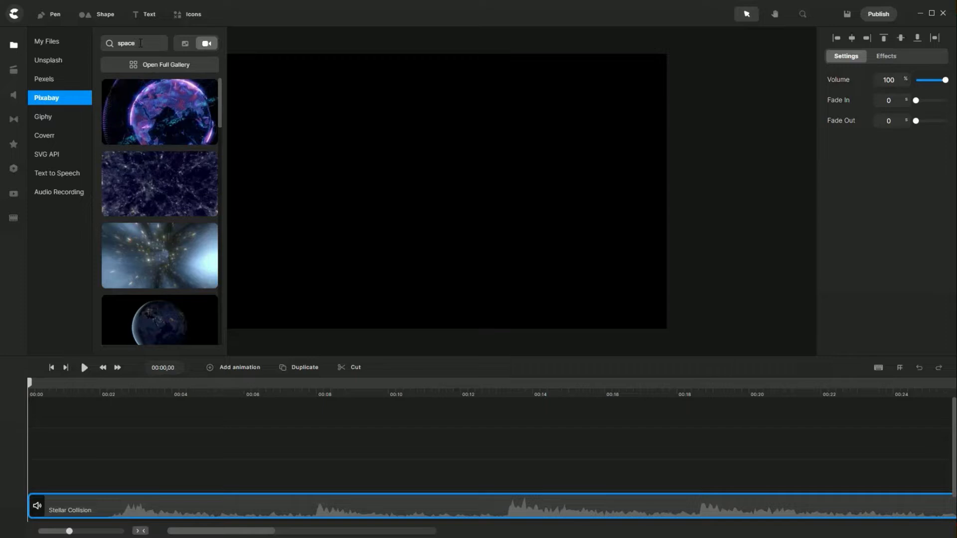
left_click(159, 64)
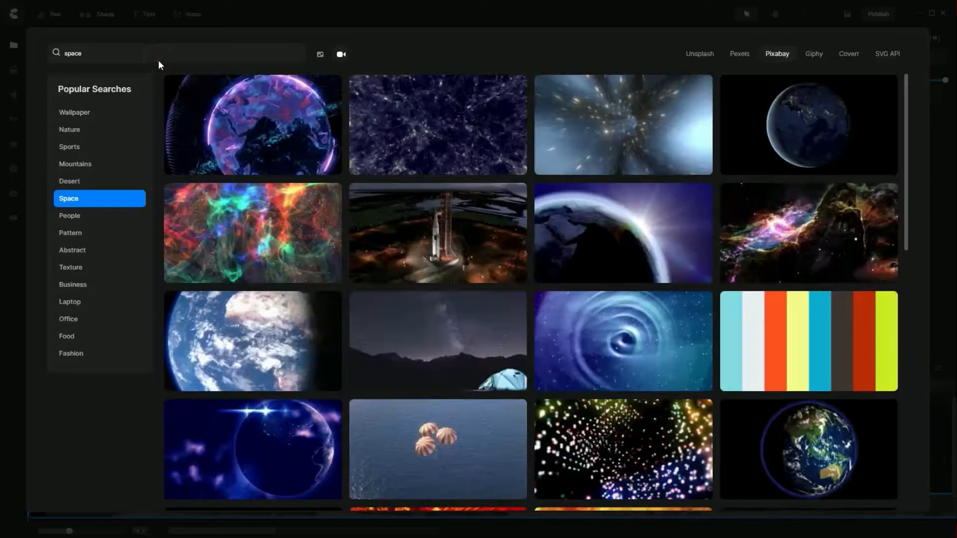
Preview the dark blue starfield video among the space results, then close the preview and the gallery.
mouse_move(476, 242)
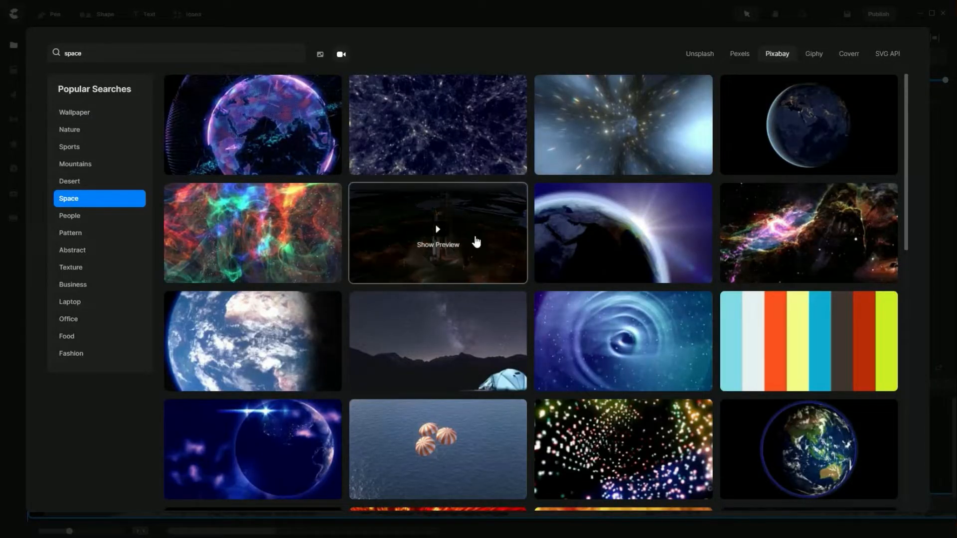
scroll(497, 248, "down", 8)
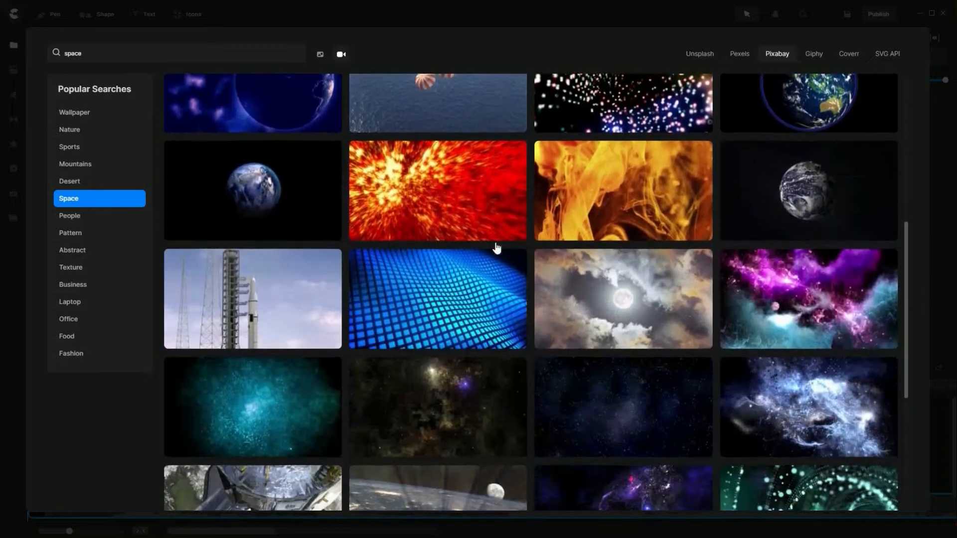
scroll(497, 248, "down", 3)
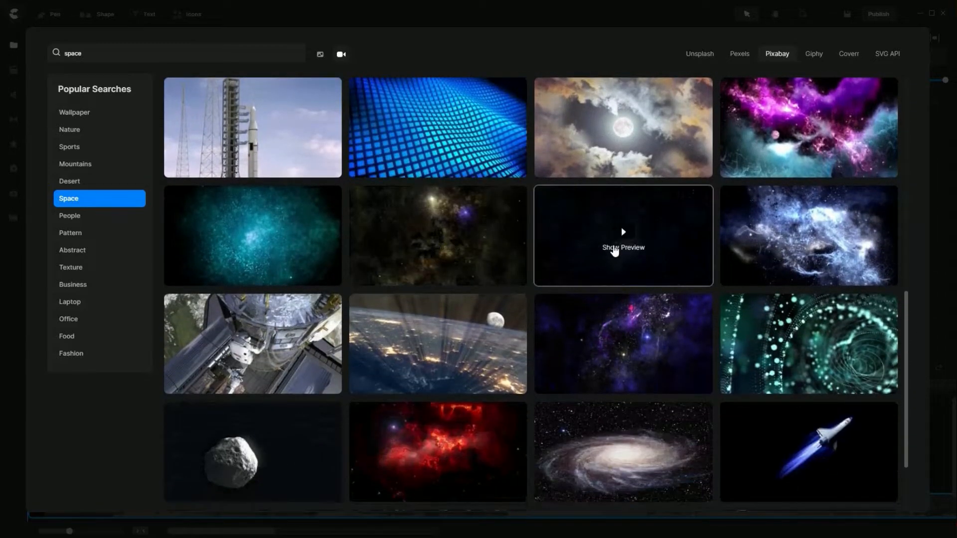
left_click(625, 231)
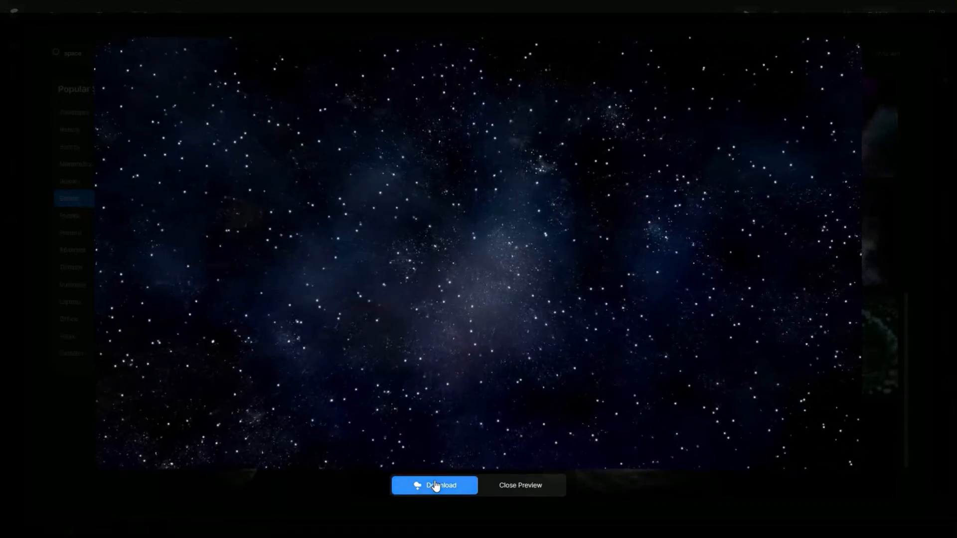
left_click(516, 488)
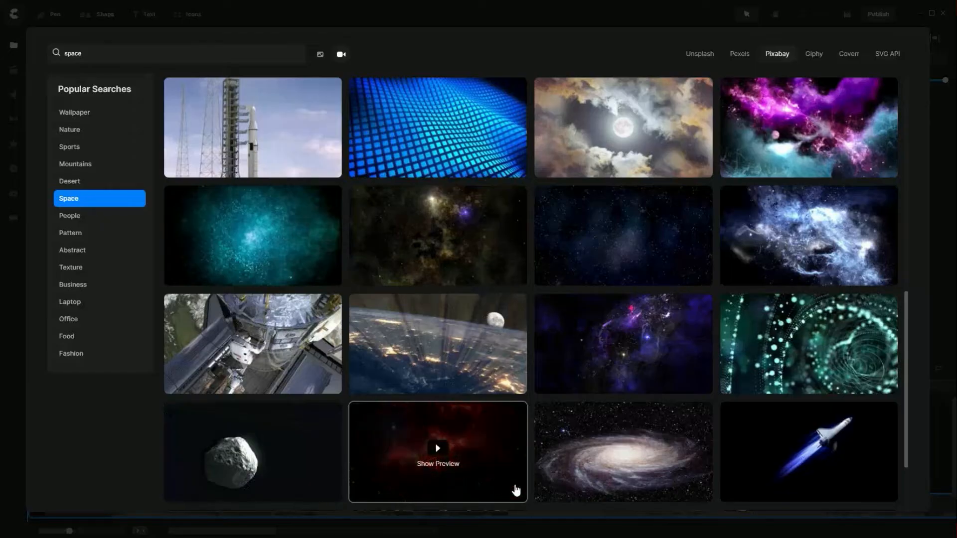
left_click(504, 382)
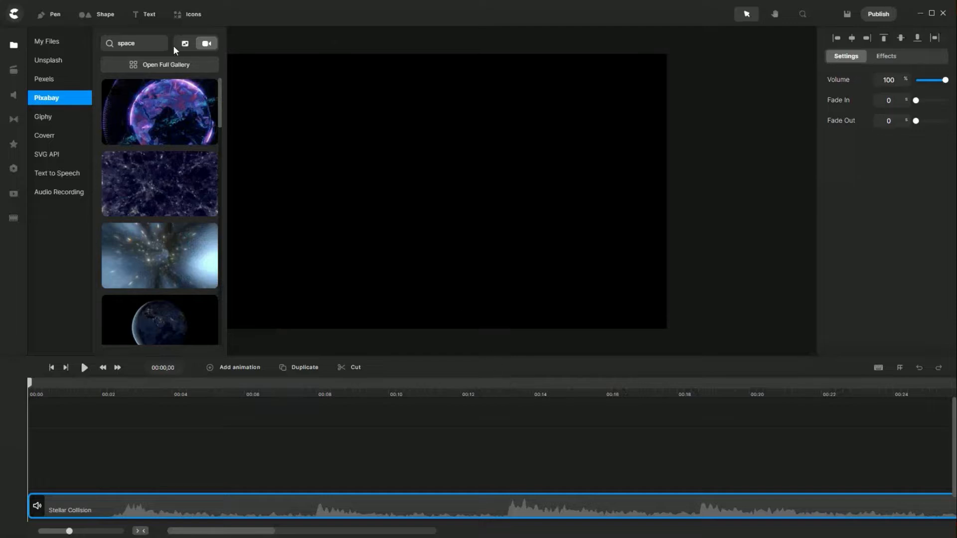
Add the starfield video from the project media to the canvas as the background.
left_click(39, 43)
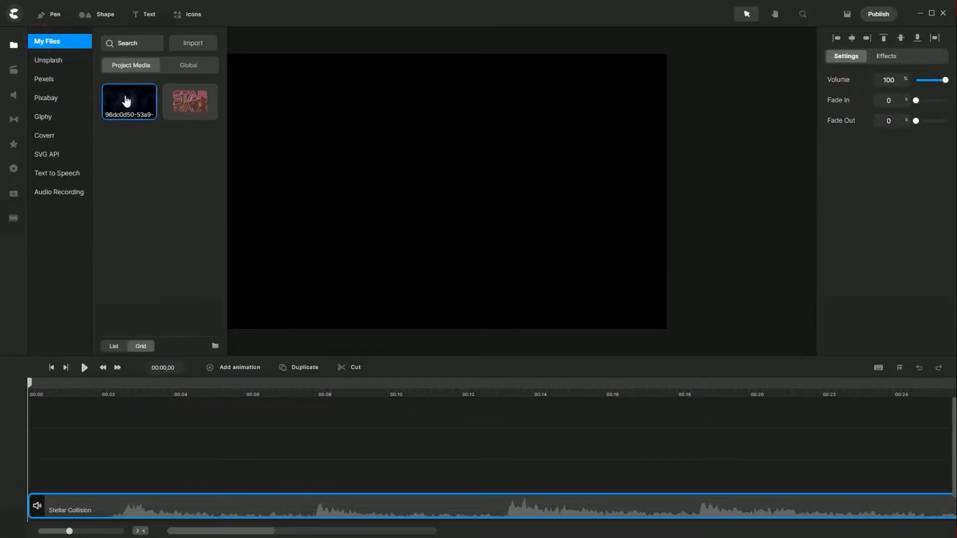
left_click_drag(127, 101, 380, 166)
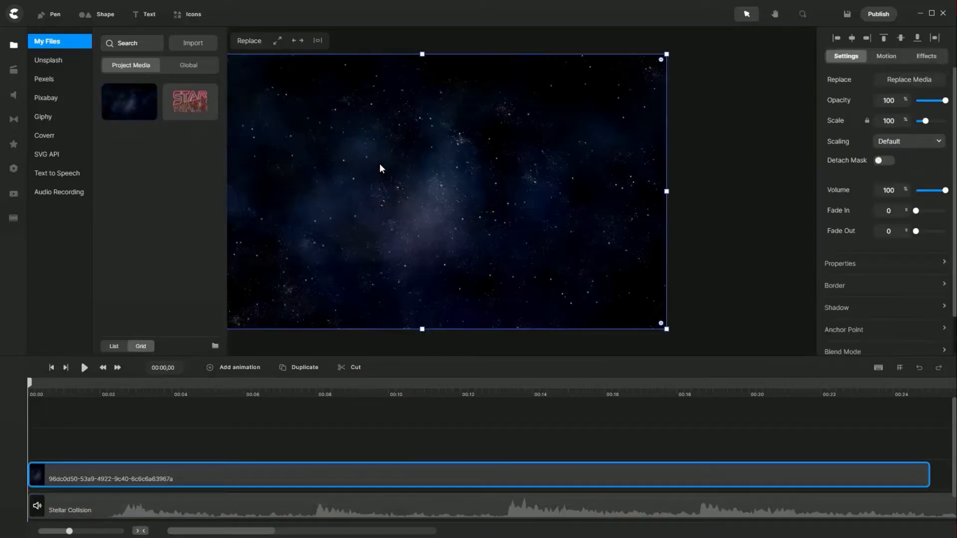
left_click(12, 46)
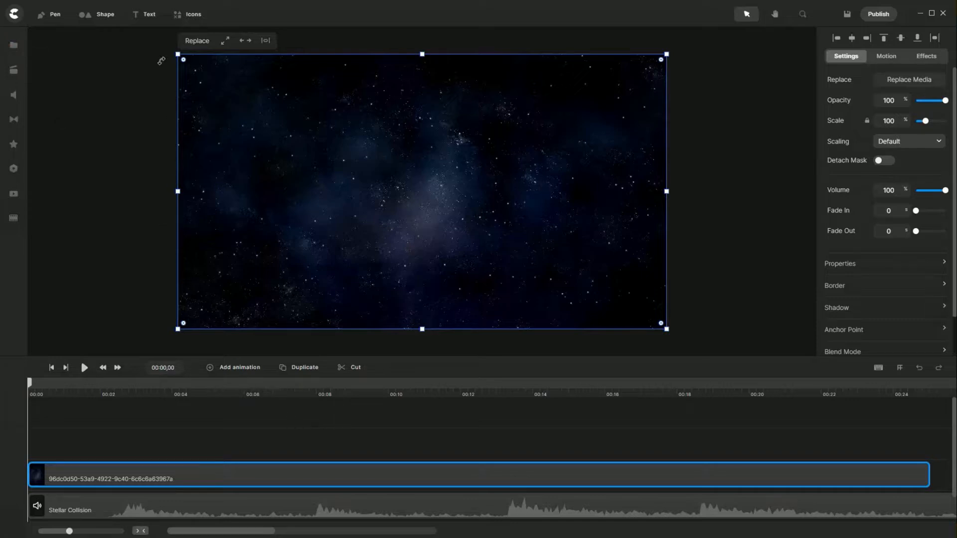
Add a text layer and replace its placeholder with the copied "In a galaxy far far away" crawl text.
left_click(149, 17)
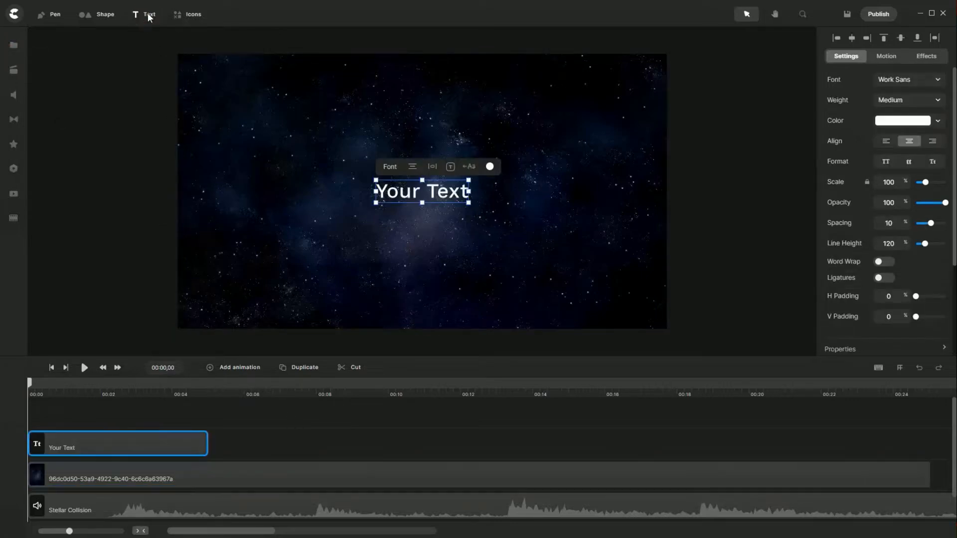
double_click(452, 195)
double_click(450, 193)
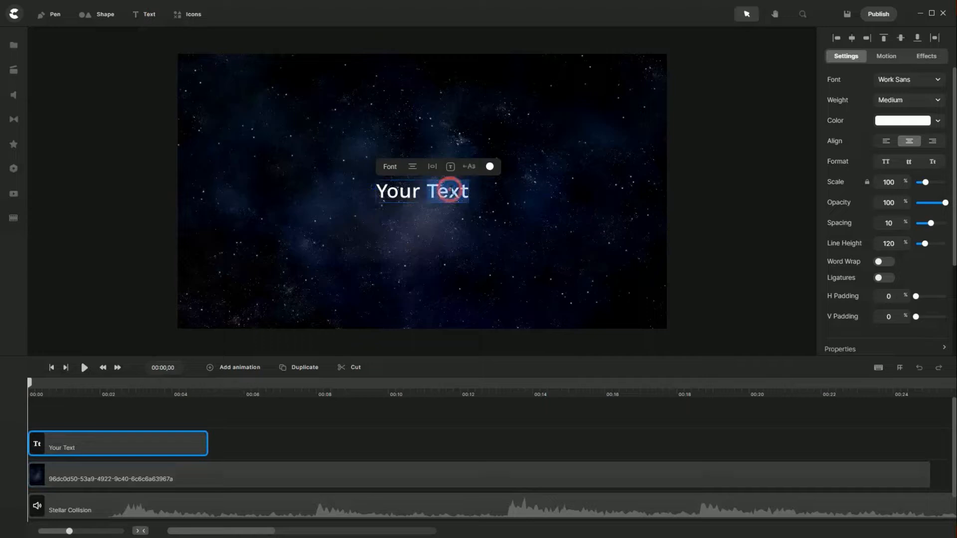
key("BackSpace")
key("BackSpace")
key("BackSpace")
key("BackSpace")
key("BackSpace")
key("BackSpace")
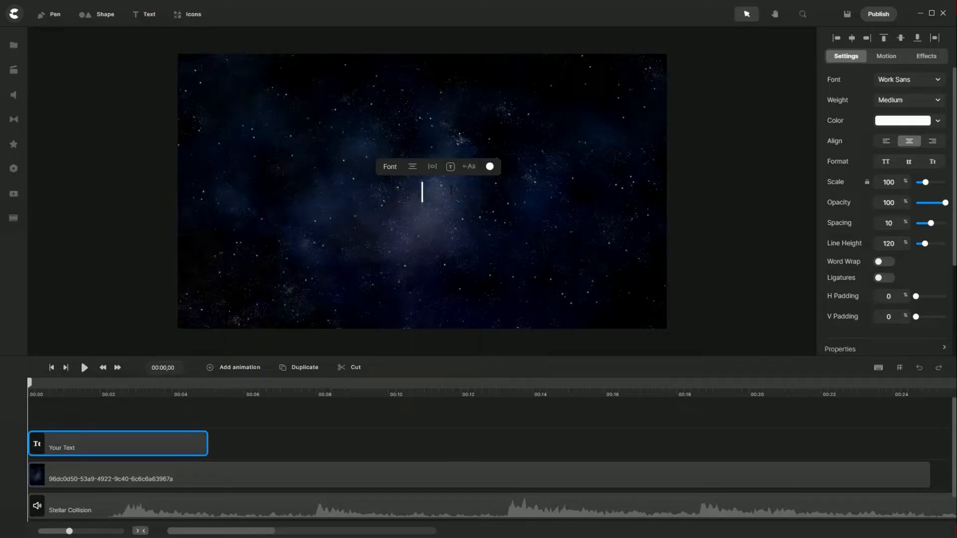
key("ctrl+v")
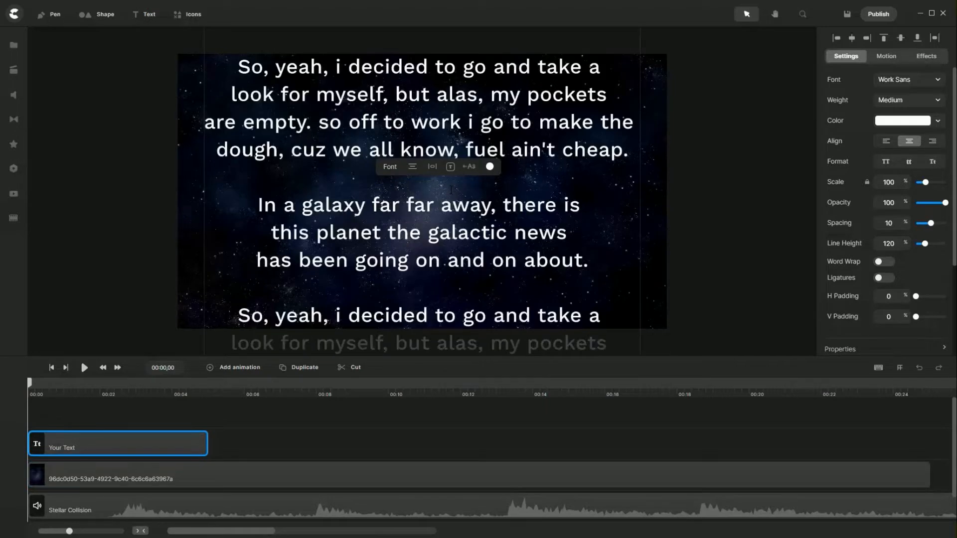
left_click(190, 414)
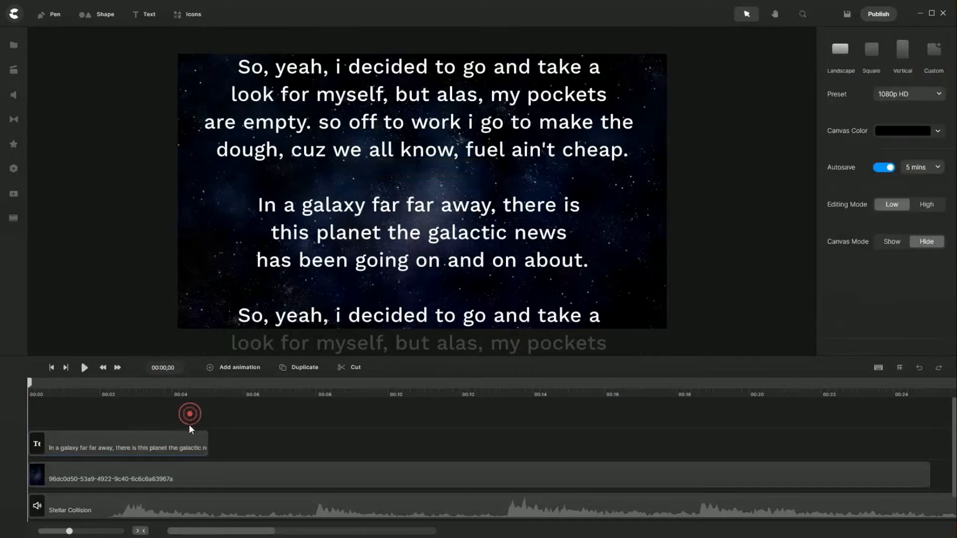
Set the crawl text's scale to 67%.
left_click(187, 438)
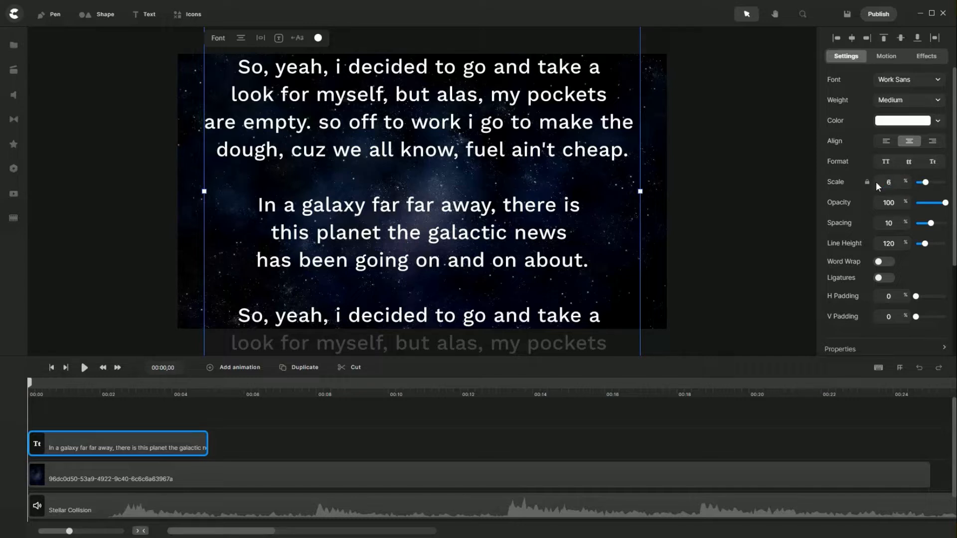
key("Return")
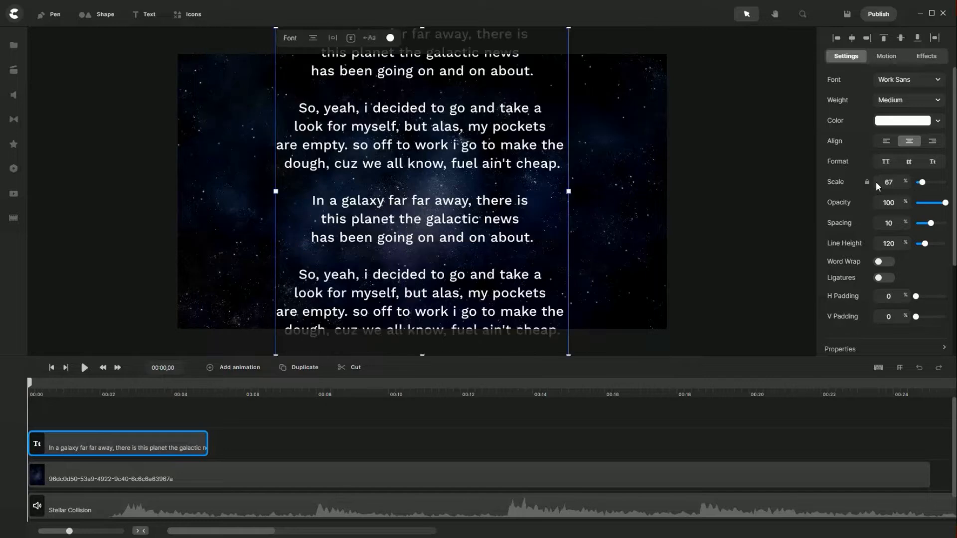
Review the fonts and weights available for the crawl text, keeping Work Sans Medium.
left_click(903, 81)
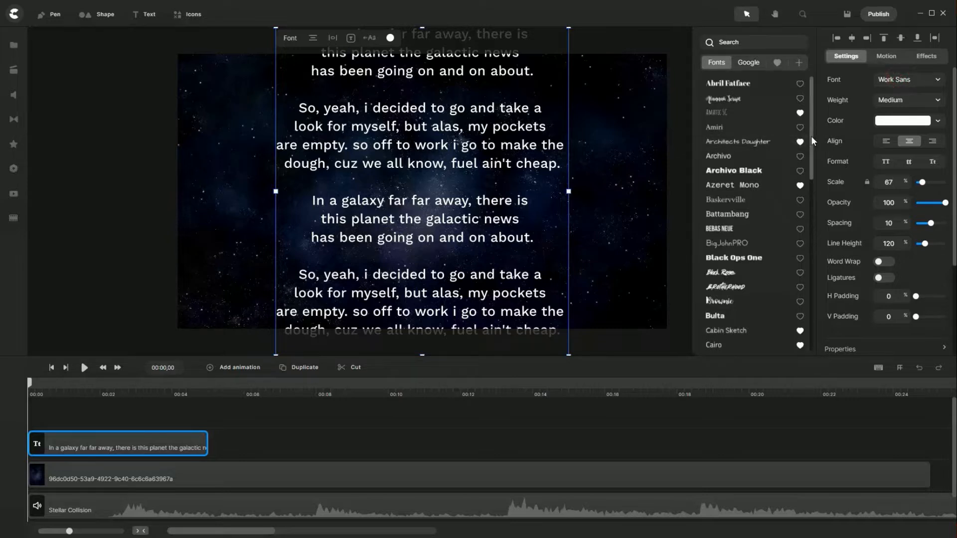
left_click_drag(812, 135, 808, 312)
scroll(757, 292, "down", 5)
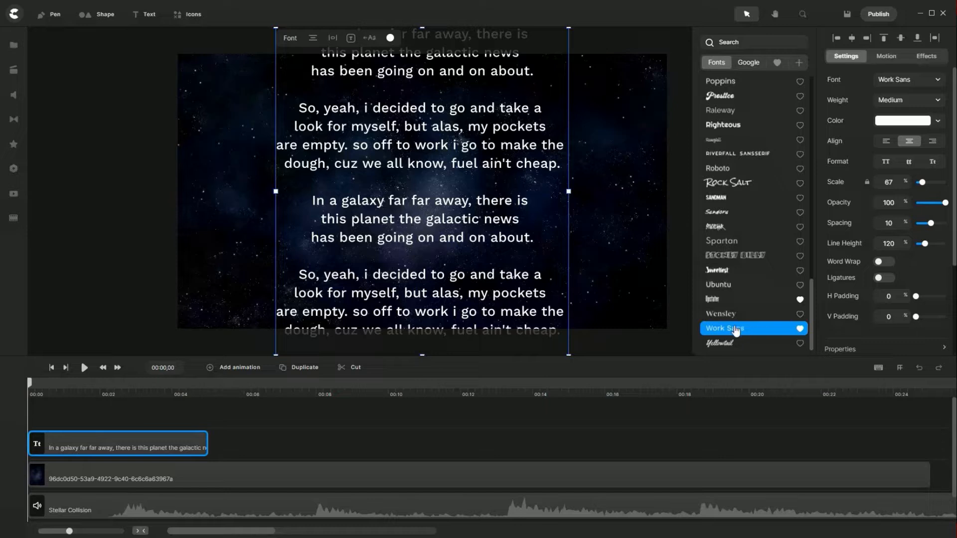
left_click(933, 107)
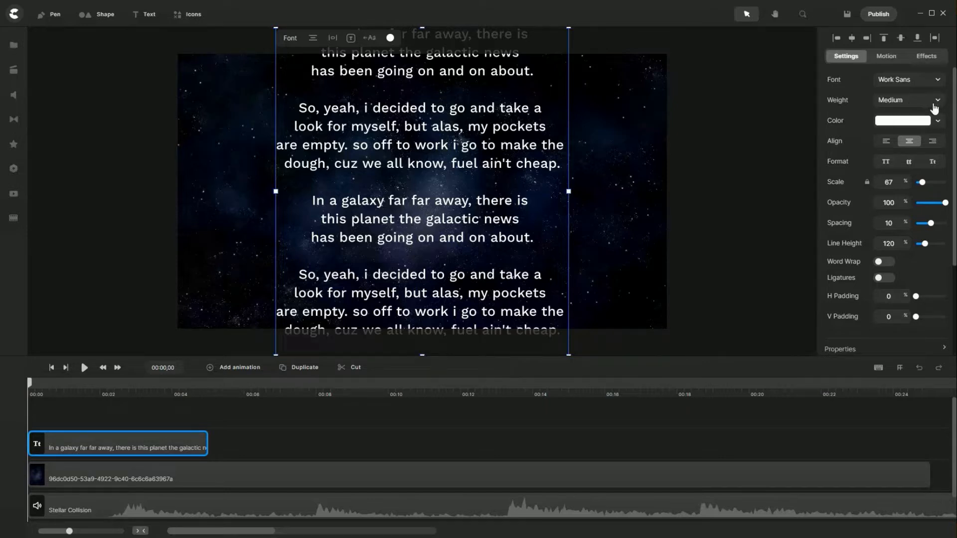
left_click(934, 105)
scroll(920, 145, "down", 2)
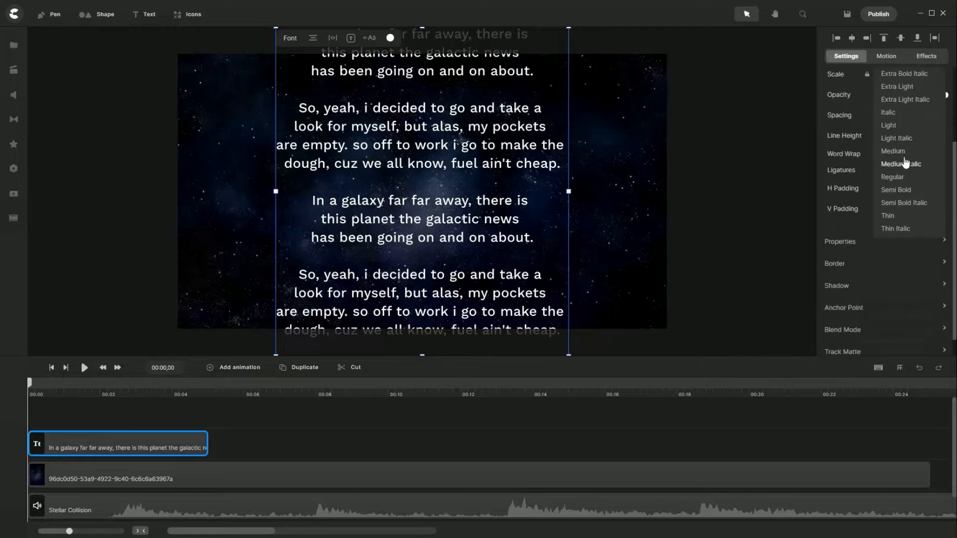
left_click(754, 189)
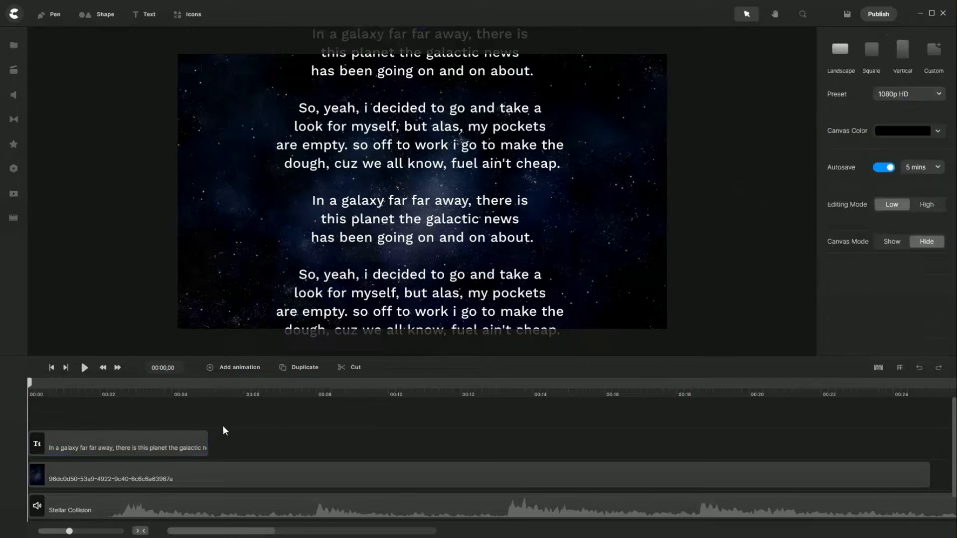
Extend the crawl text clip to the end of the background video and play back the composition.
left_click_drag(206, 446, 930, 435)
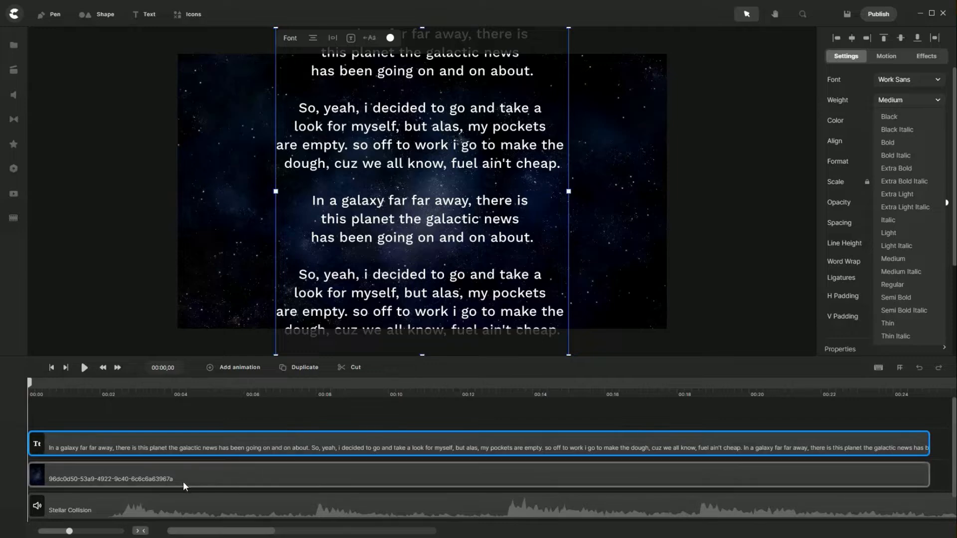
left_click(64, 419)
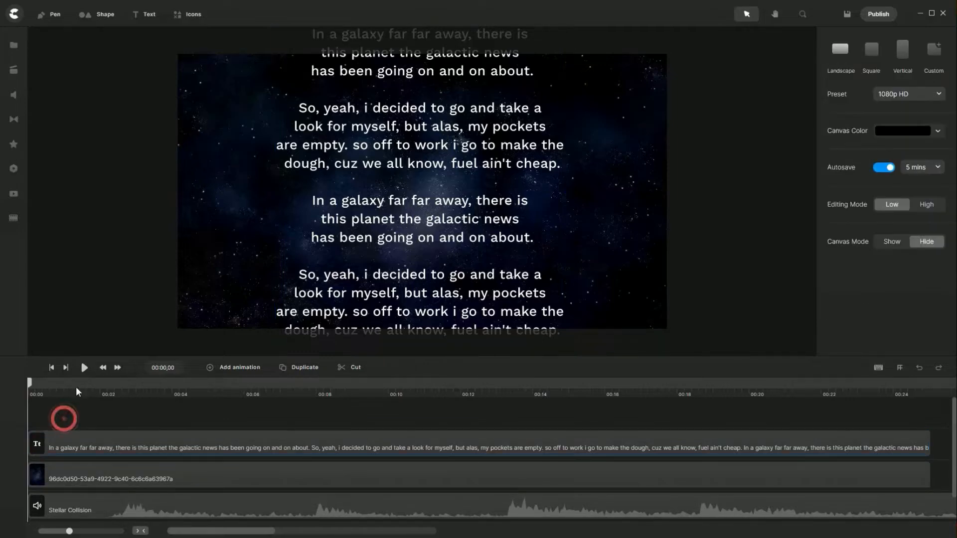
left_click(85, 368)
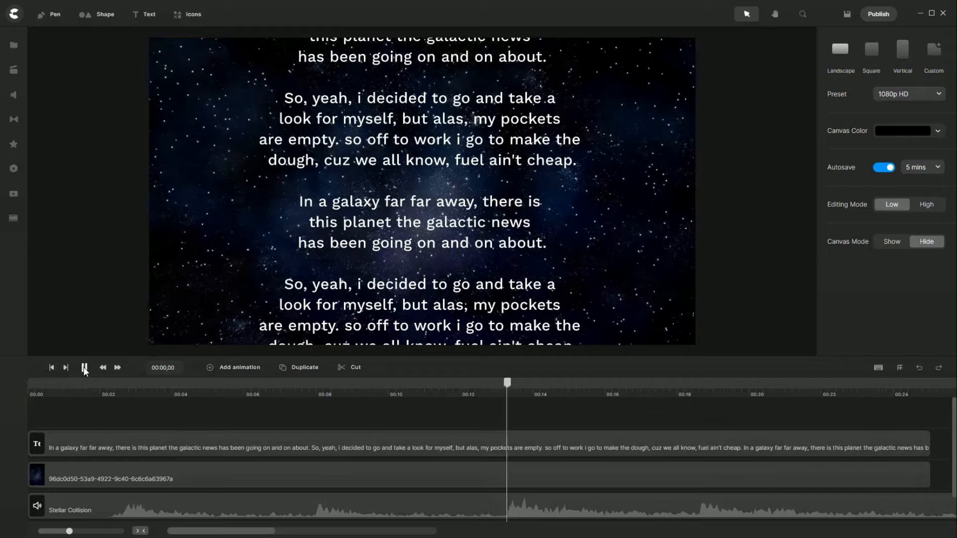
left_click(84, 369)
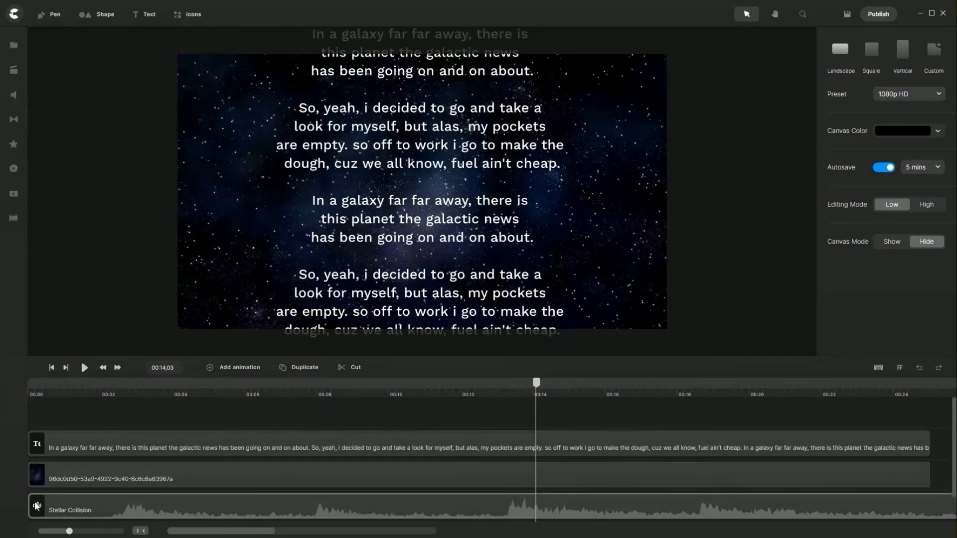
Trim the quiet opening off the Stellar Collision music and cut its end to match the background video's length.
left_click_drag(27, 505, 79, 514)
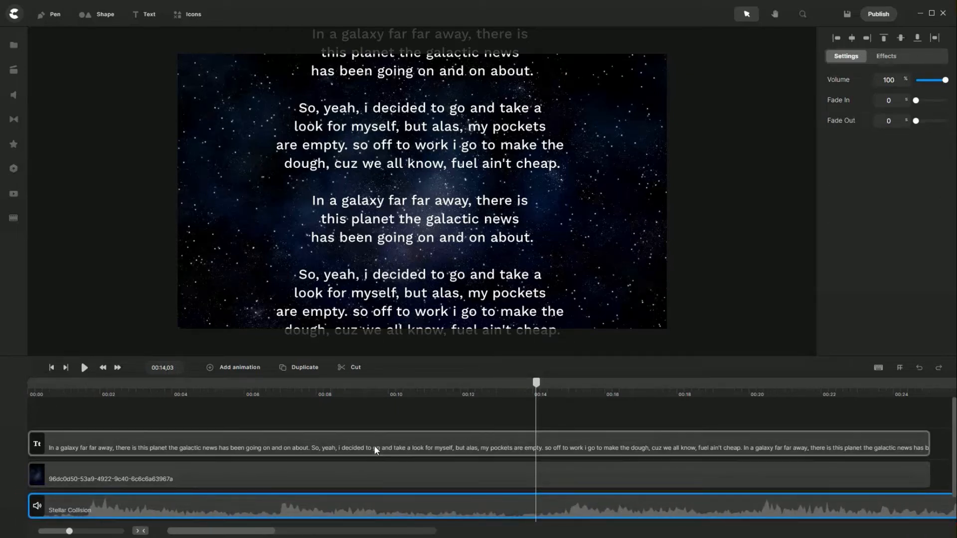
left_click_drag(578, 391, 454, 397)
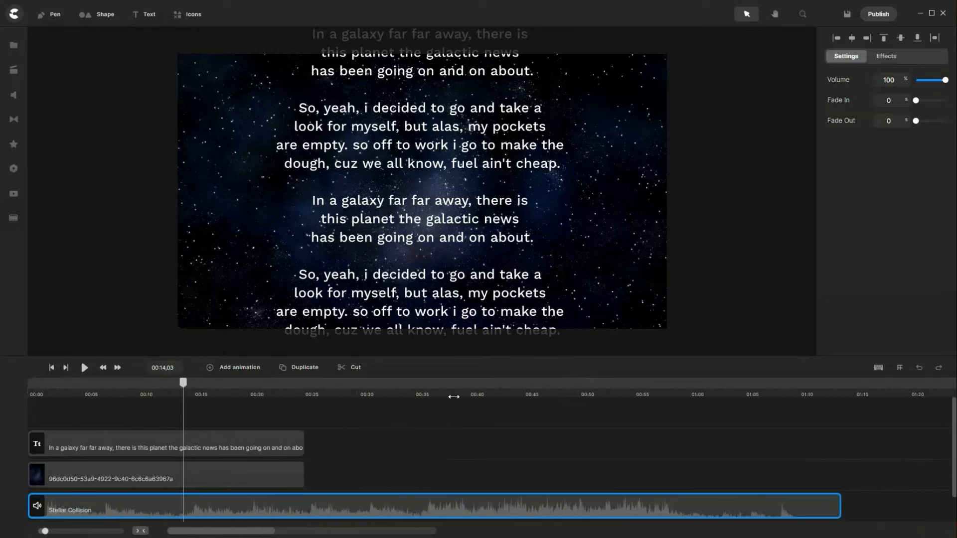
left_click_drag(839, 507, 301, 516)
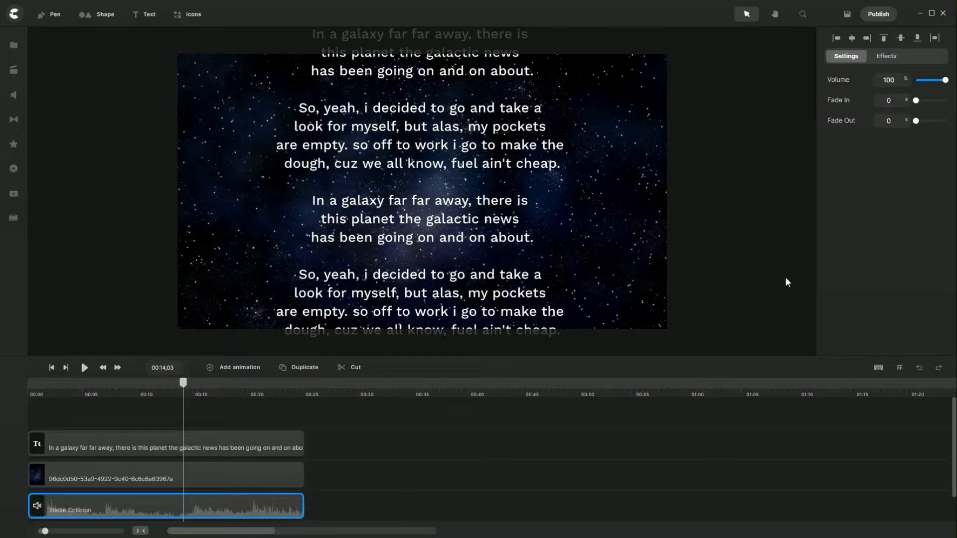
Set the music's fade-in to 1 second and fit the whole composition in the timeline.
left_click(891, 105)
type("1")
left_click(437, 456)
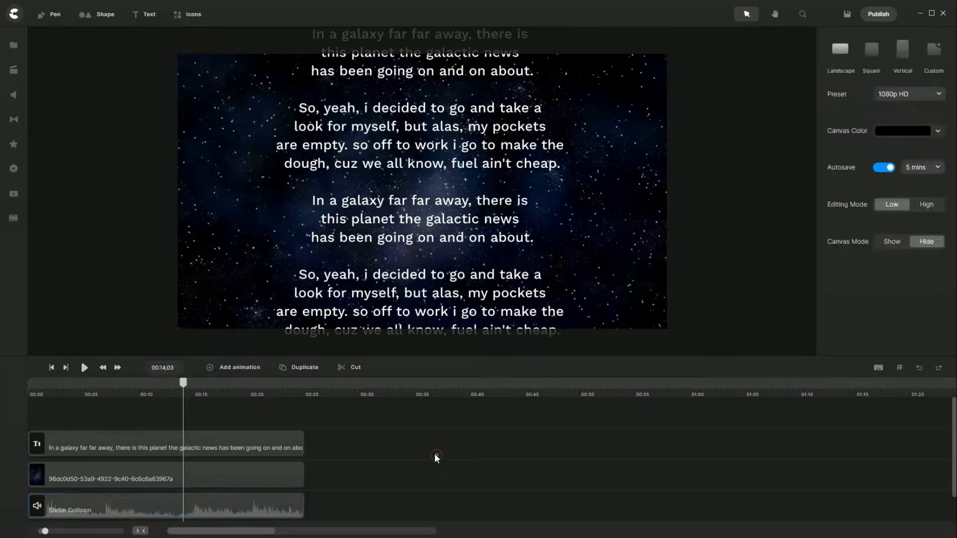
left_click(140, 531)
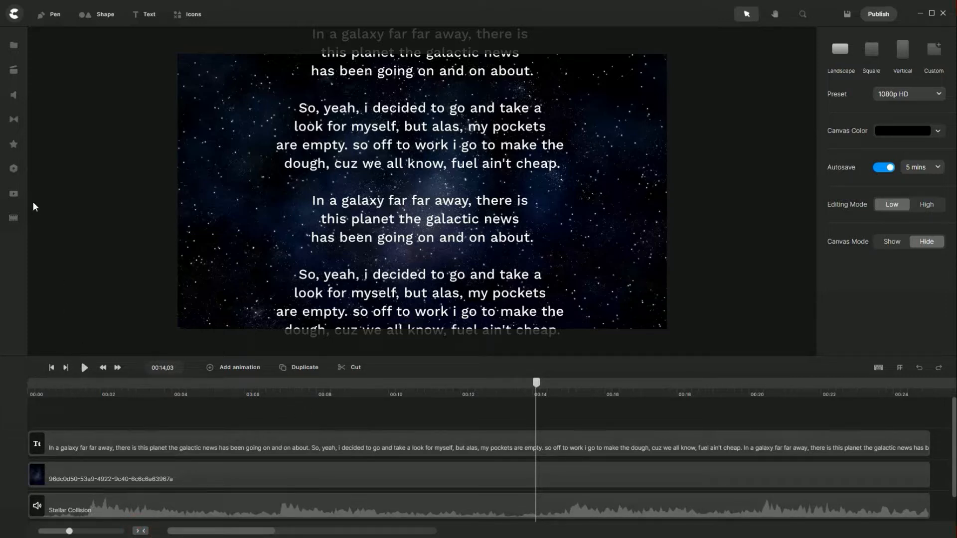
Add the LOGO image from the project media at the start of the timeline and extend it to the background video's end.
left_click(15, 45)
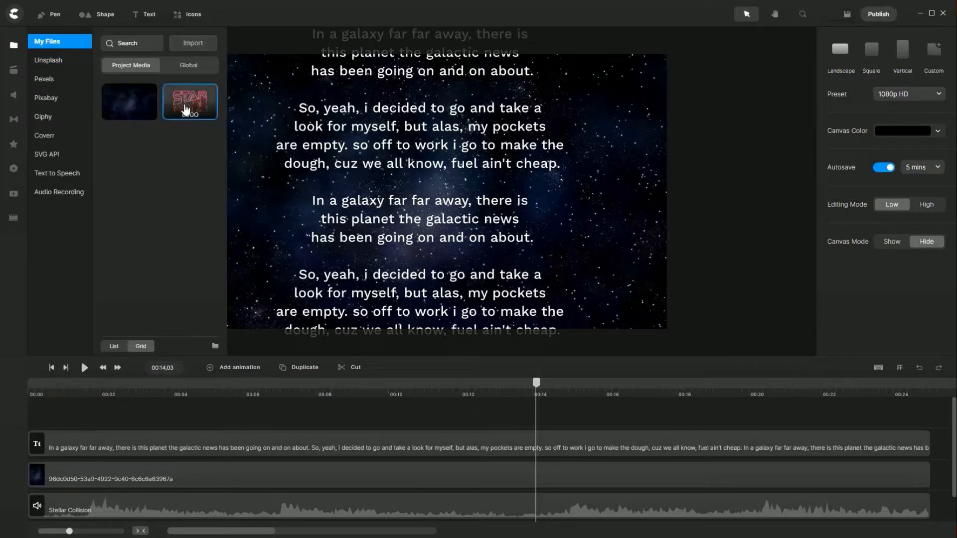
left_click_drag(186, 110, 333, 128)
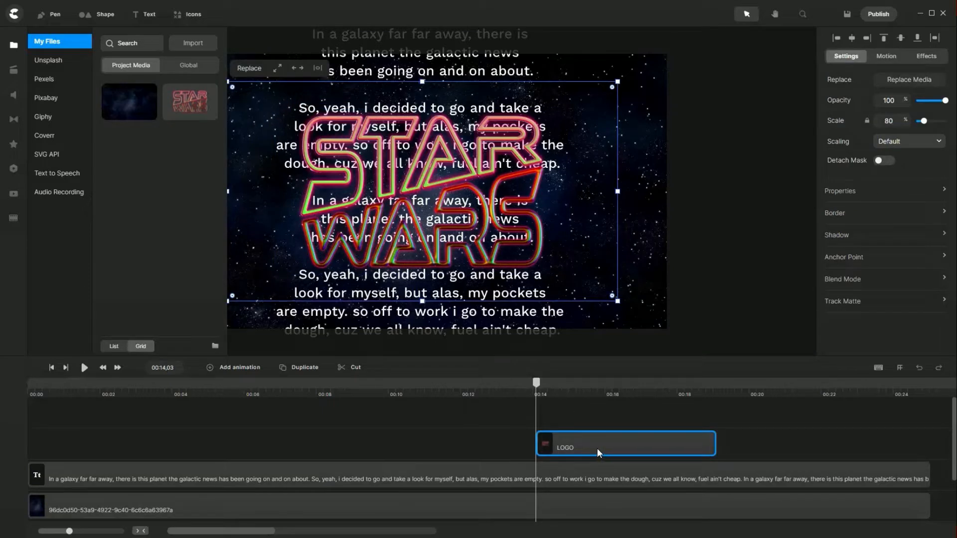
left_click_drag(599, 452, 73, 450)
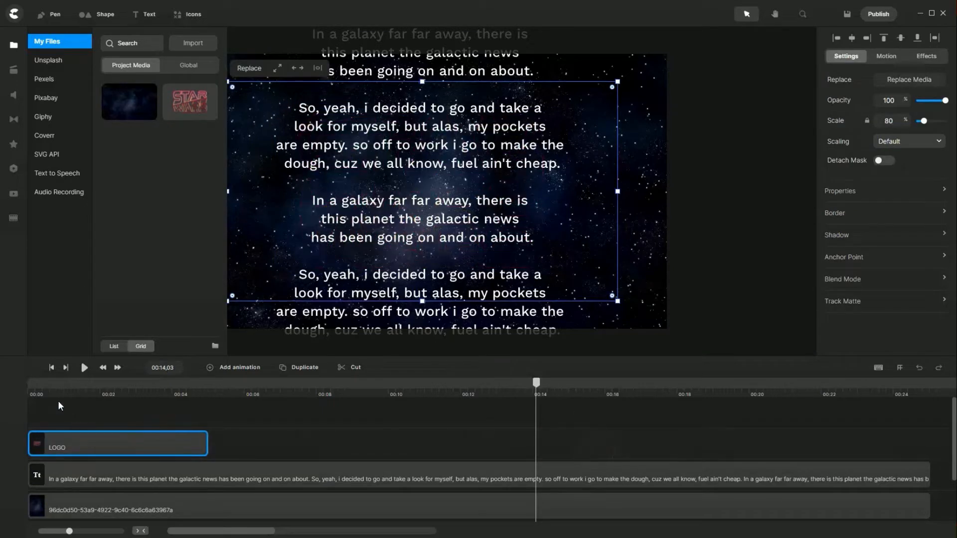
left_click(51, 368)
left_click(13, 45)
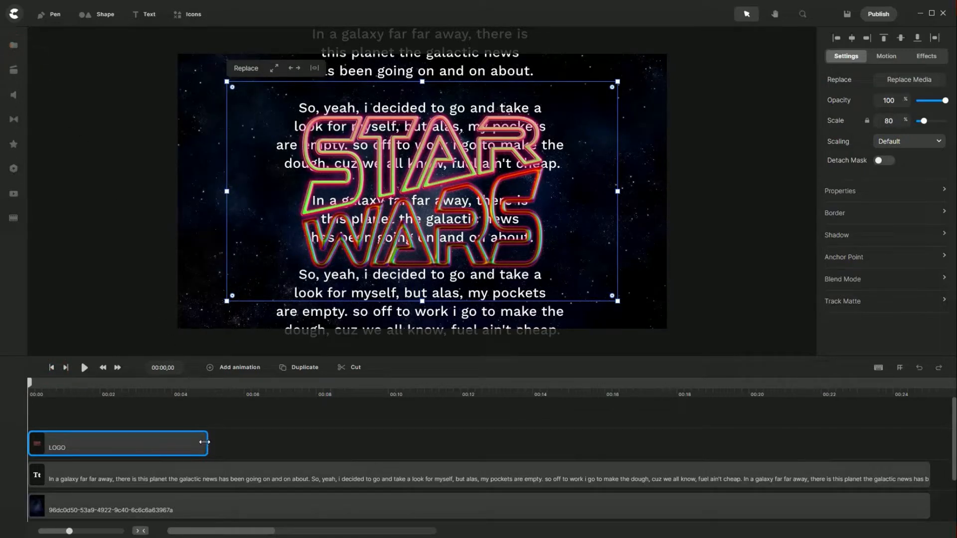
left_click_drag(205, 443, 925, 447)
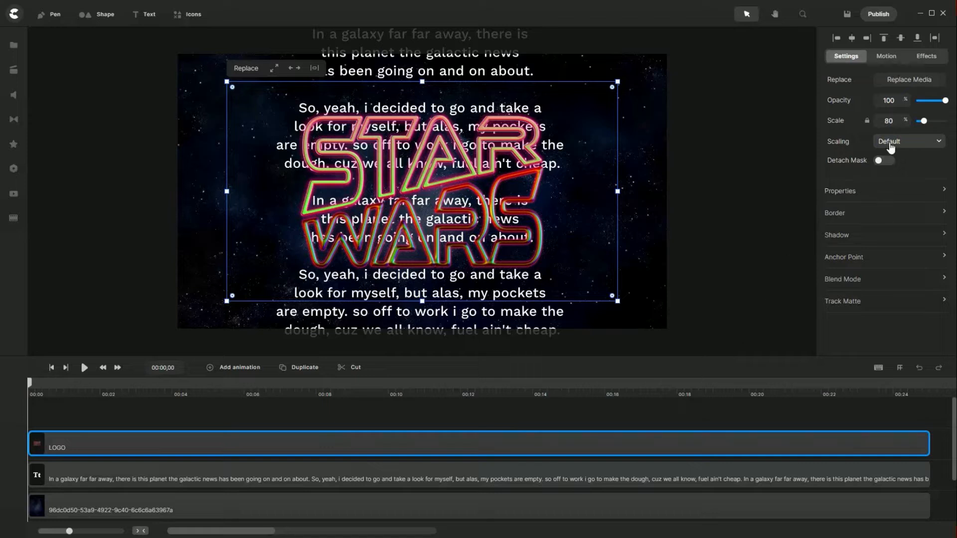
Set the Star Wars logo's scale to 89%.
double_click(889, 120)
type("89")
key("Return")
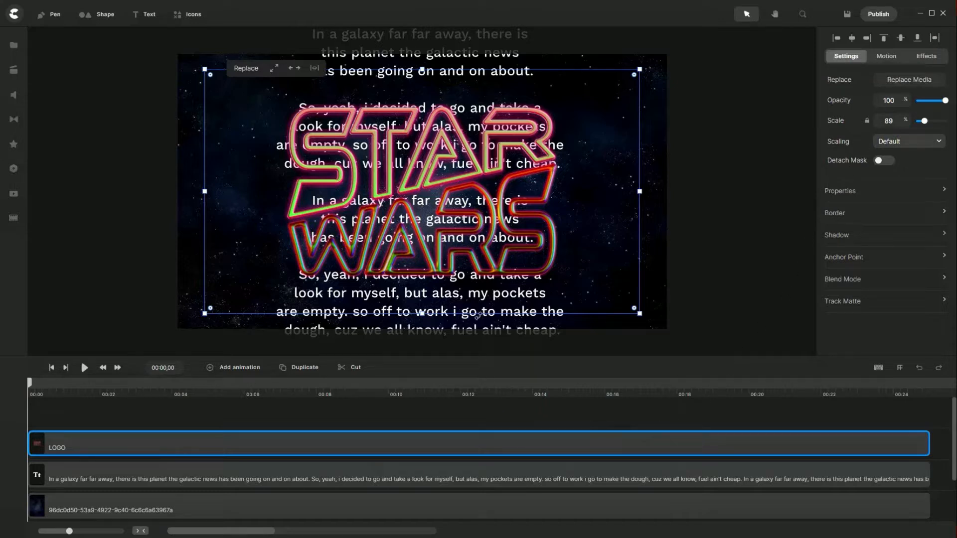
Move the Star Wars logo straight up until its lettering sits just below the canvas's upper edge.
key("Up")
key("Up")
key("Up")
key("Up")
key("Up")
key("Up")
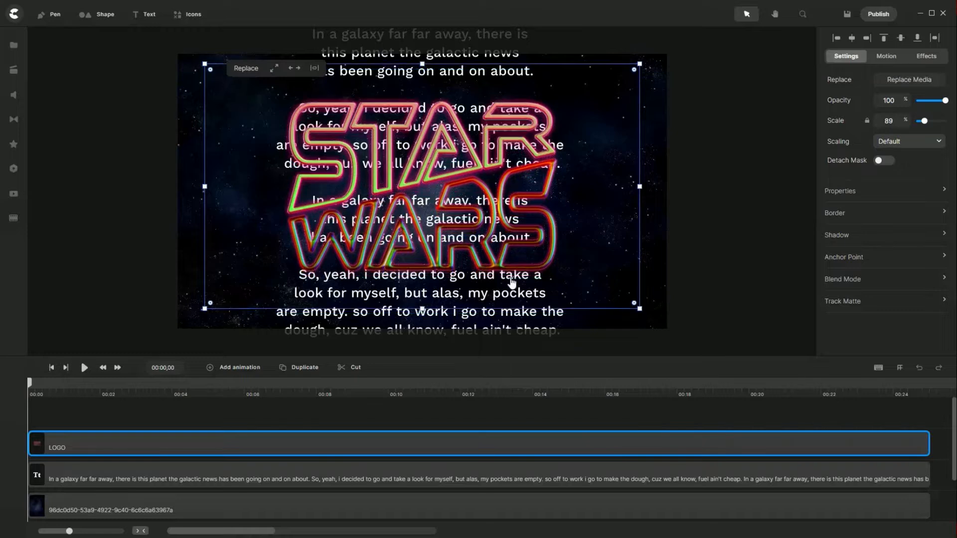
key("Up")
key("Up")
key("Up")
key("Up")
key("Up")
key("Up")
key("Up")
key("Up")
key("Up")
key("Up")
key("Up")
key("Up")
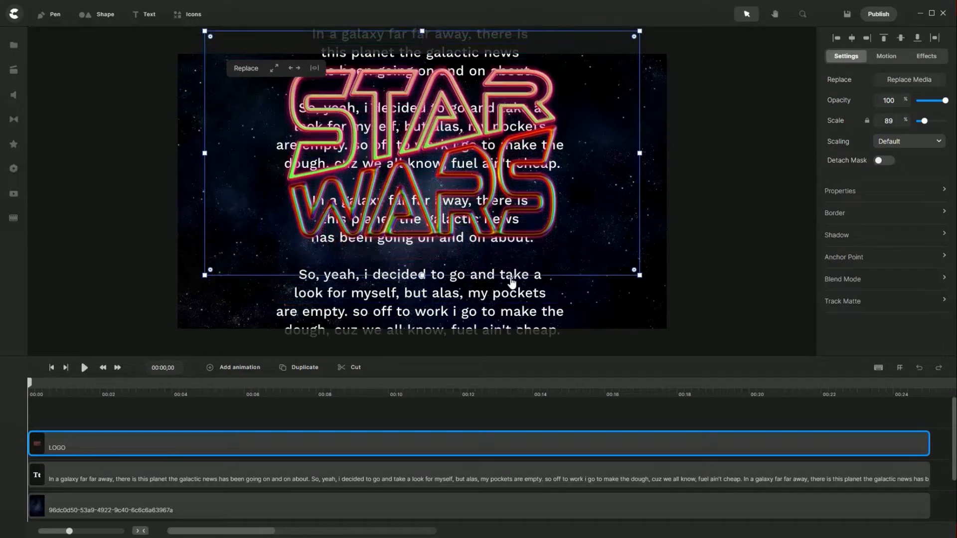
key("Up")
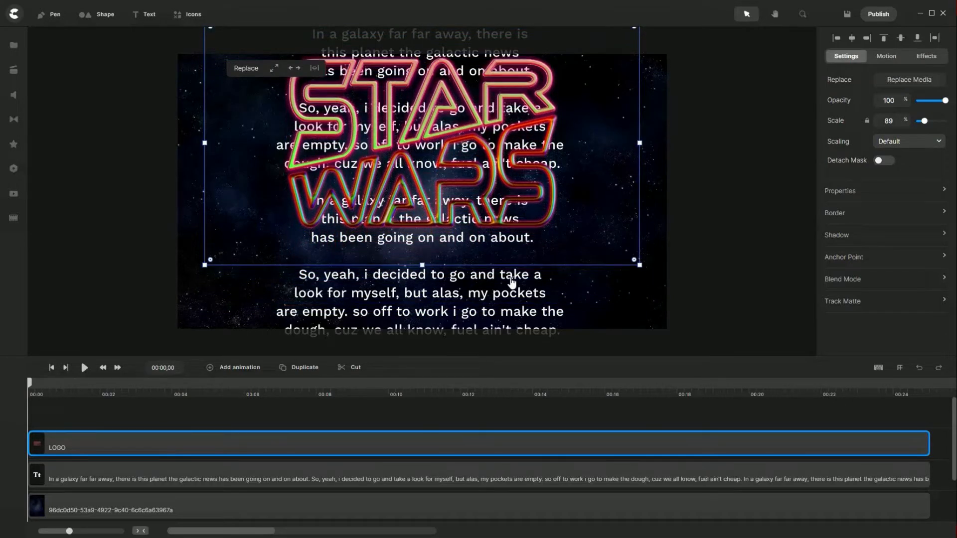
Narrow the crawl text to a 62% scale and centre it horizontally on the canvas.
left_click(456, 473)
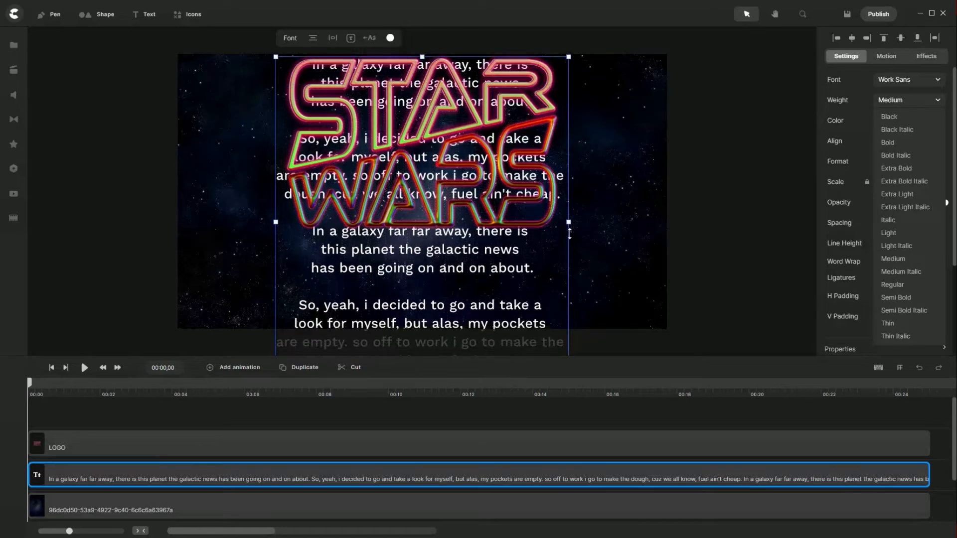
left_click_drag(569, 227, 548, 221)
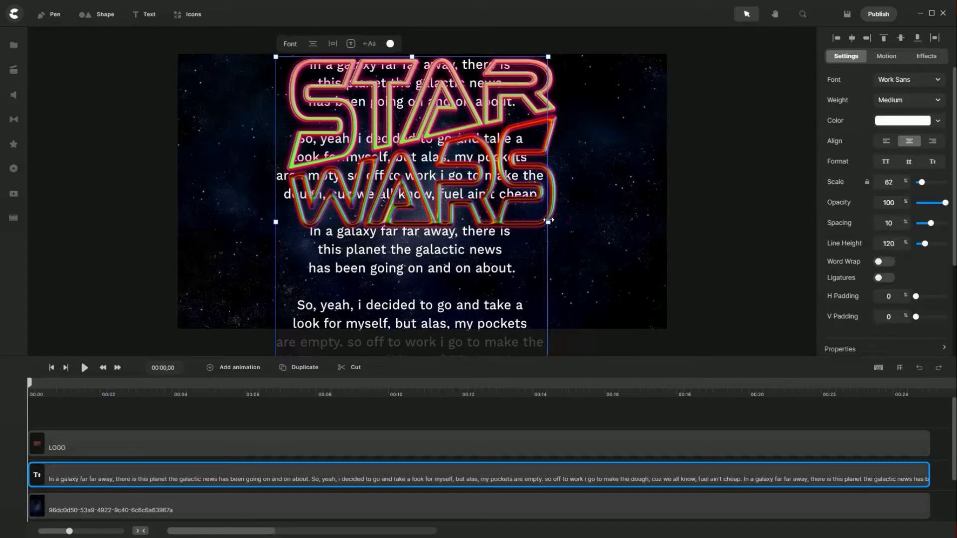
left_click(853, 38)
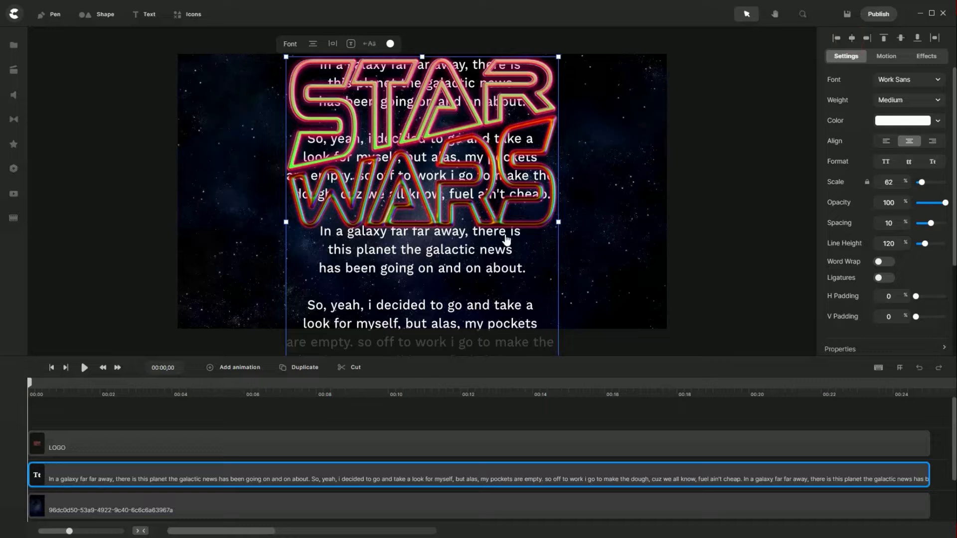
Move the crawl text straight down until its first line sits just below the Star Wars logo with a small gap.
key("Down")
key("Down")
key("Down")
key("Down")
key("Down")
key("Down")
key("Down")
key("Down")
key("Down")
key("Down")
key("Down")
key("Down")
key("Down")
key("Down")
key("Down")
key("Down")
key("Down")
key("Down")
key("Down")
key("Down")
key("shift+Down")
key("shift+Down")
key("shift+Down")
key("shift+Down")
key("shift+Down")
key("shift+Down")
key("shift+Down")
key("shift+Down")
key("shift+Down")
key("shift+Down")
key("shift+Down")
key("shift+Down")
key("shift+Down")
key("shift+Down")
key("shift+Down")
key("shift+Down")
key("shift+Down")
key("shift+Down")
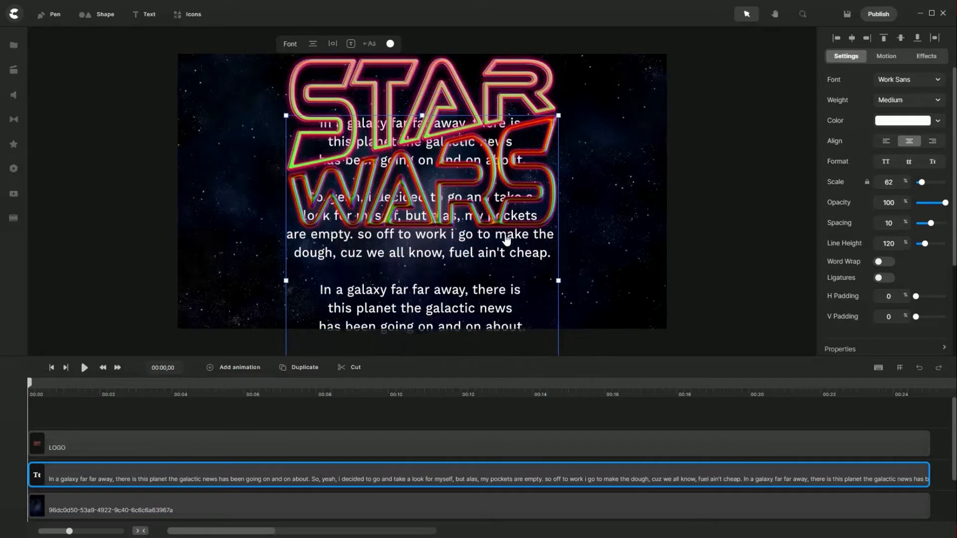
key("shift+Down")
key("shift+Down")
key("shift+Down")
key("shift+Down")
key("shift+Down")
key("shift+Down")
key("shift+Down")
key("shift+Down")
key("shift+Down")
key("shift+Down")
key("shift+Down")
key("shift+Down")
key("shift+Down")
key("shift+Down")
key("shift+Down")
key("shift+Down")
key("shift+Down")
key("shift+Down")
key("shift+Down")
key("shift+Down")
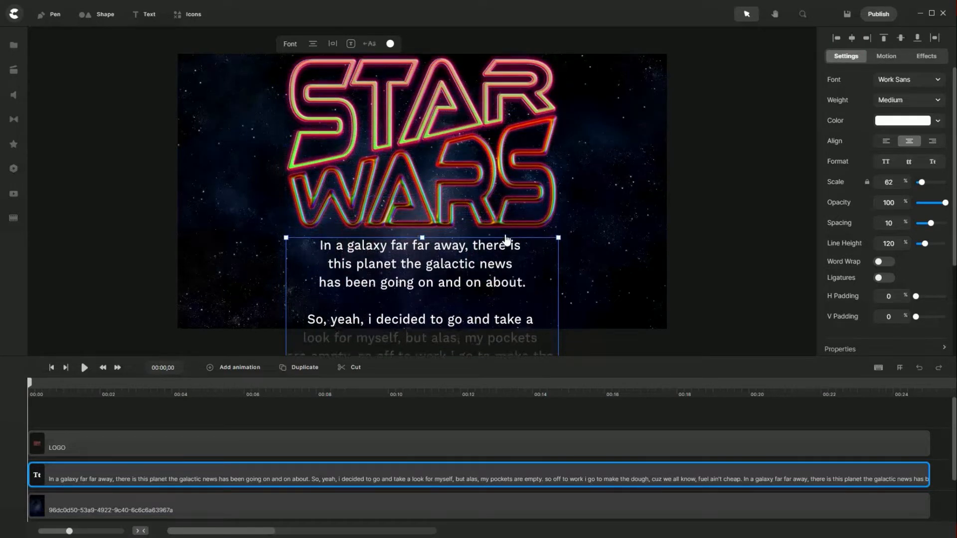
key("shift+Down")
key("shift+Down")
key("shift+Down")
key("shift+Down")
key("shift+Down")
key("shift+Down")
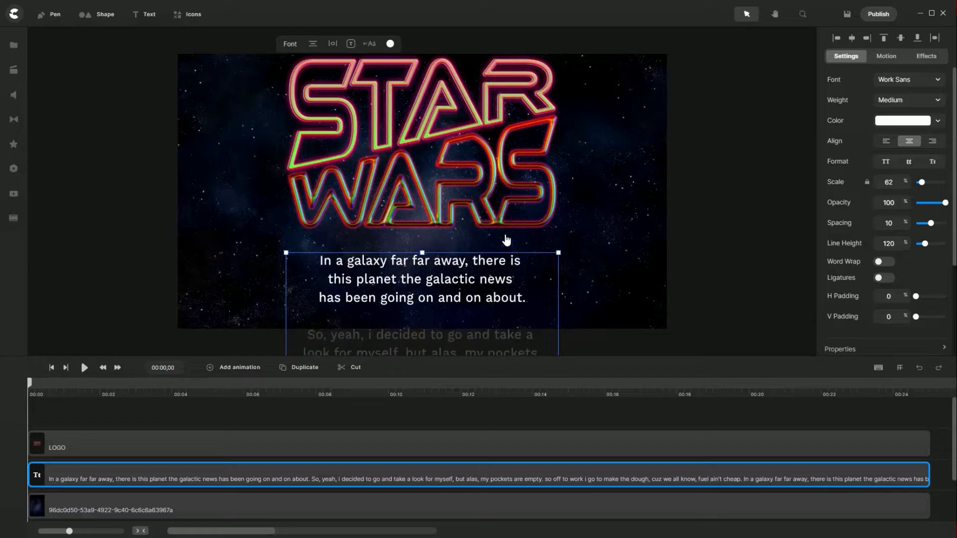
Group the LOGO layer and the crawl text layer together.
left_click(409, 418)
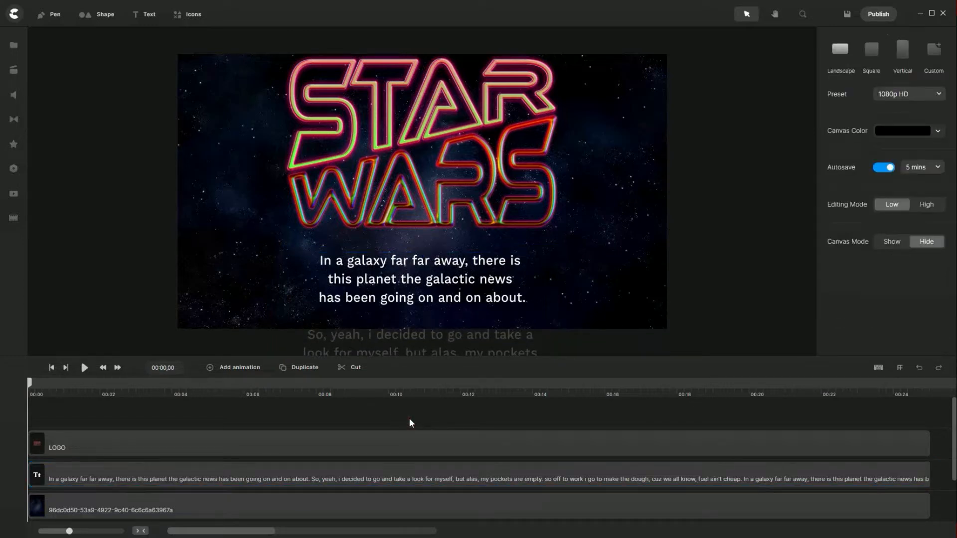
left_click_drag(409, 419, 458, 476)
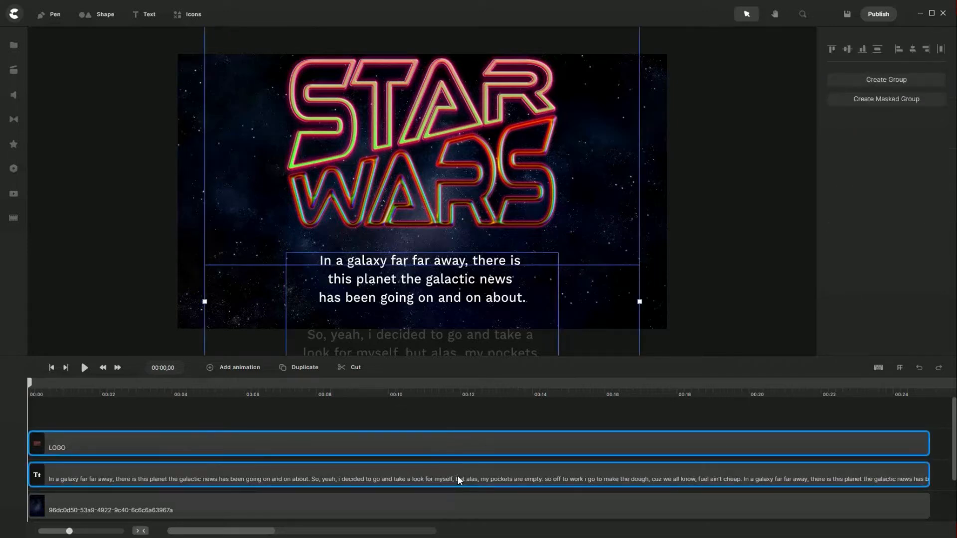
right_click(458, 476)
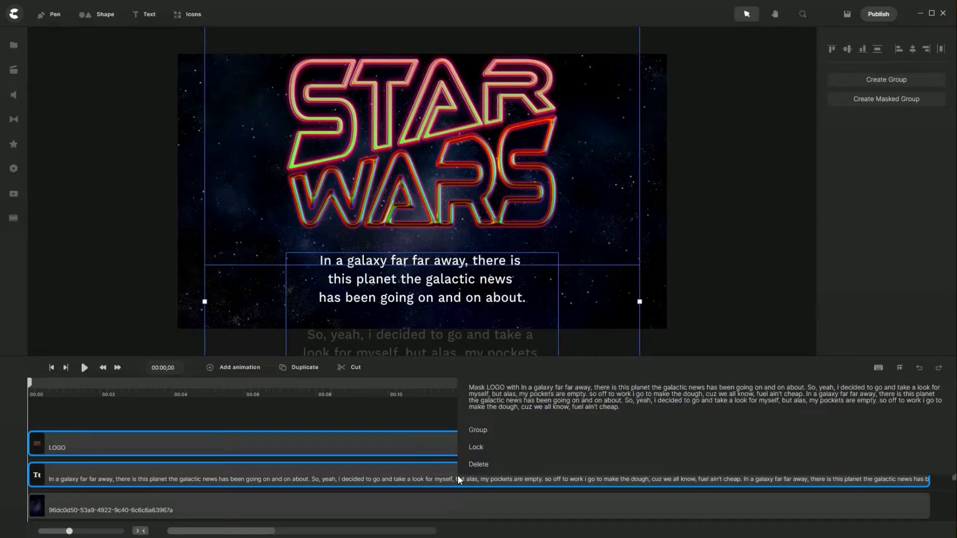
left_click(478, 430)
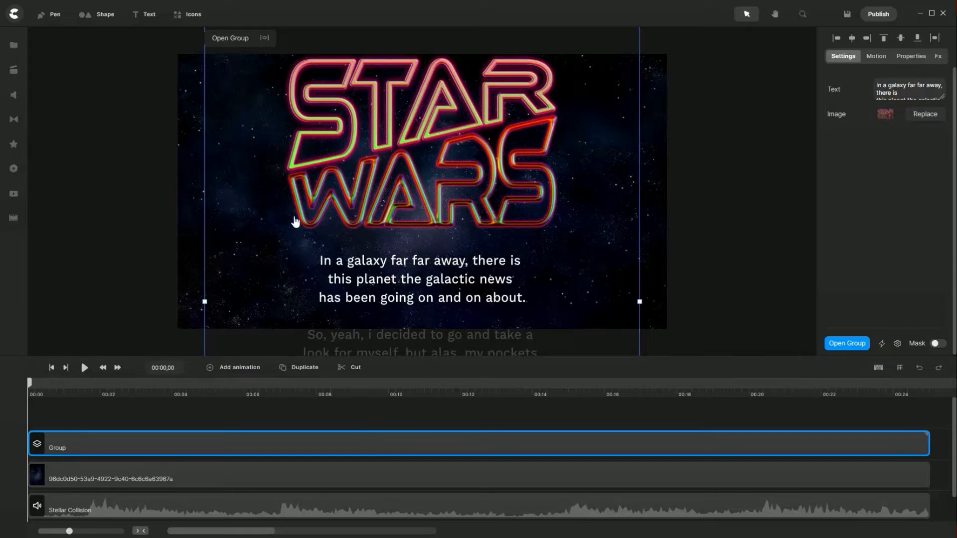
Add a square shape above the group and extend its clip to the background video's end.
left_click(101, 14)
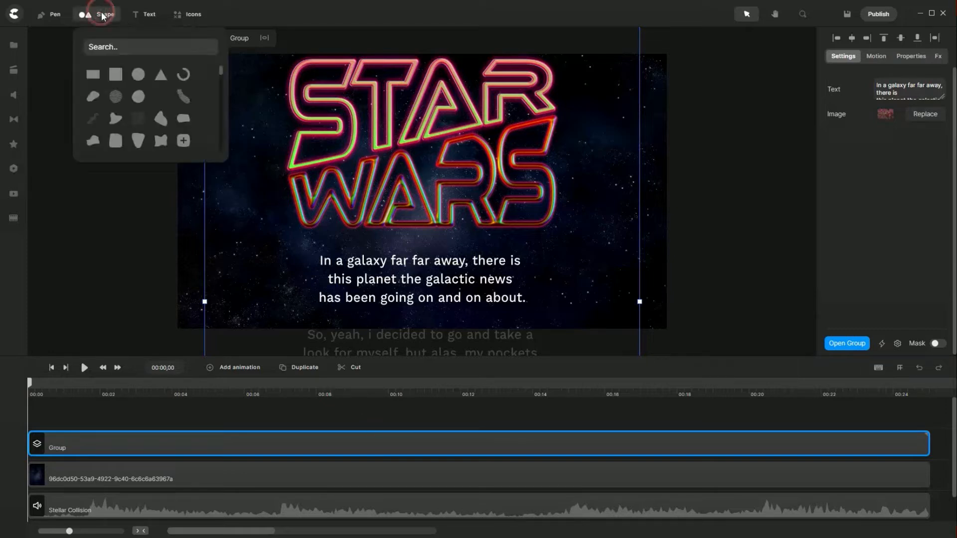
left_click(116, 74)
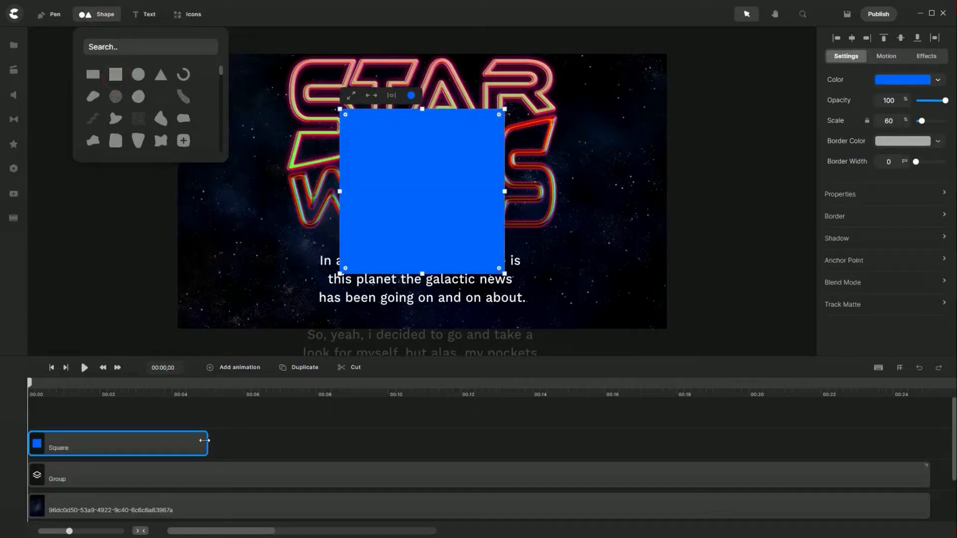
left_click_drag(204, 441, 927, 446)
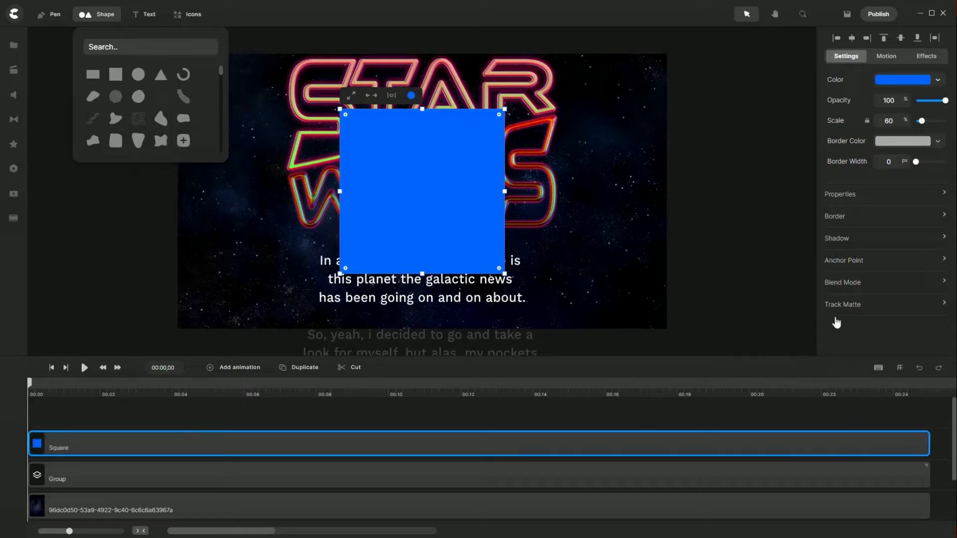
Set the square's 3D Rotation X to -59° so it tilts back in perspective.
left_click(841, 195)
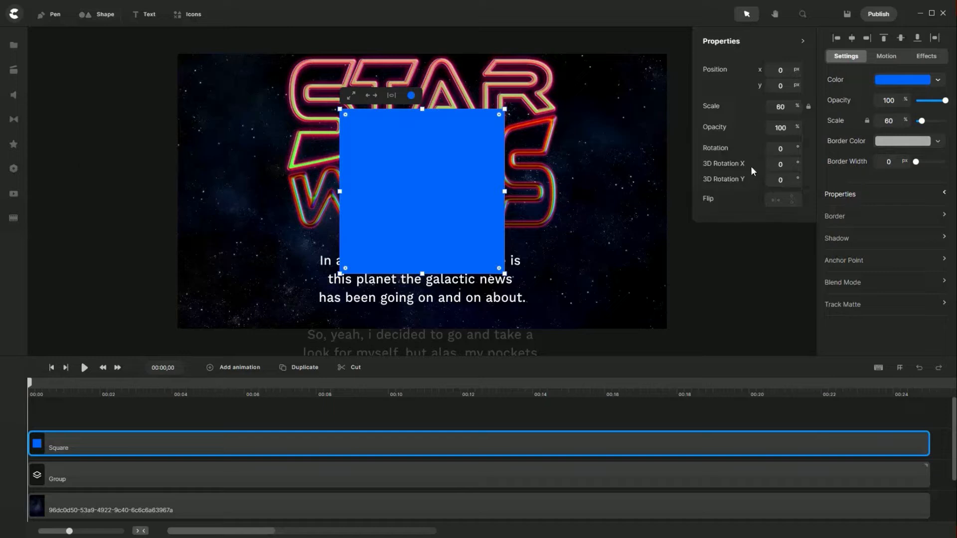
left_click(780, 164)
type("-59")
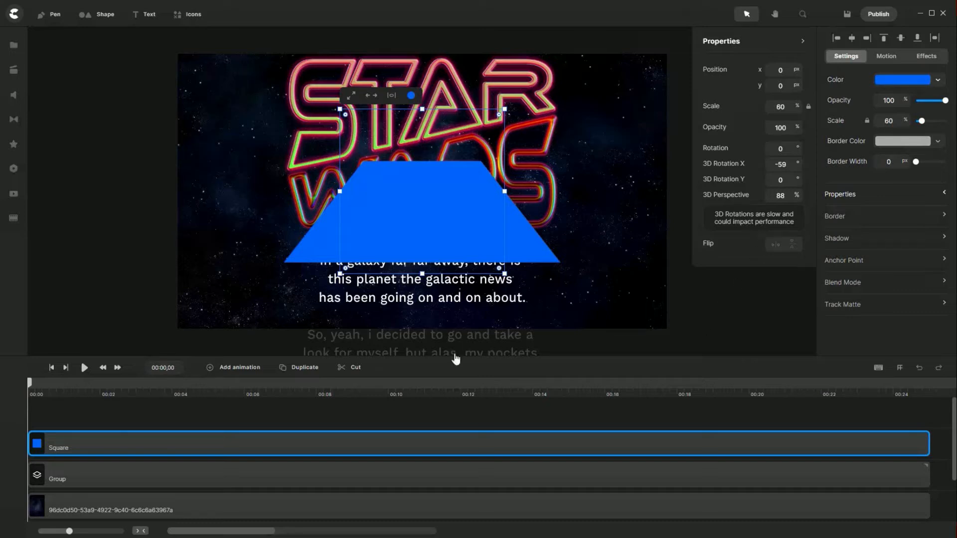
left_click(716, 414)
left_click(697, 438)
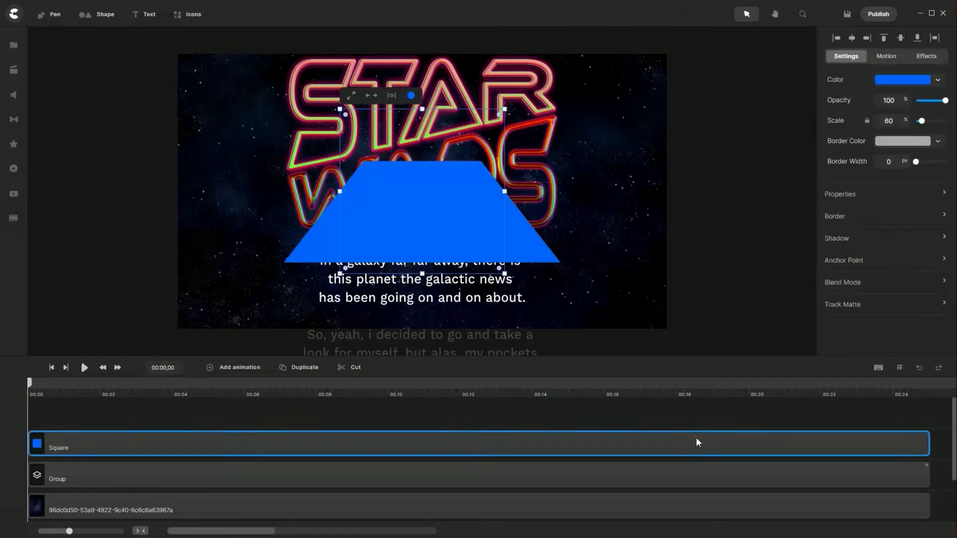
left_click(695, 437)
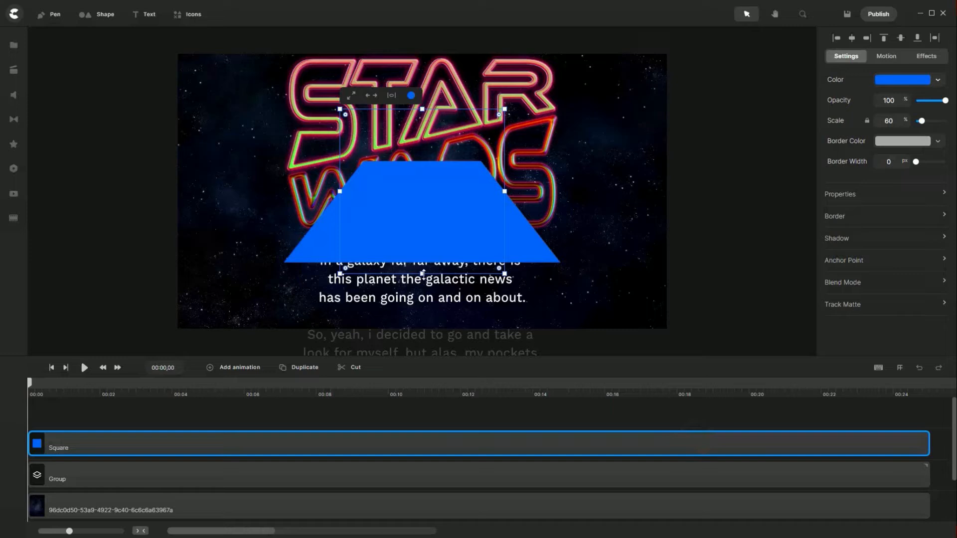
Stretch the tilted square upward and downward until it roughly spans the canvas from its top edge to its bottom edge.
left_click_drag(422, 274, 430, 346)
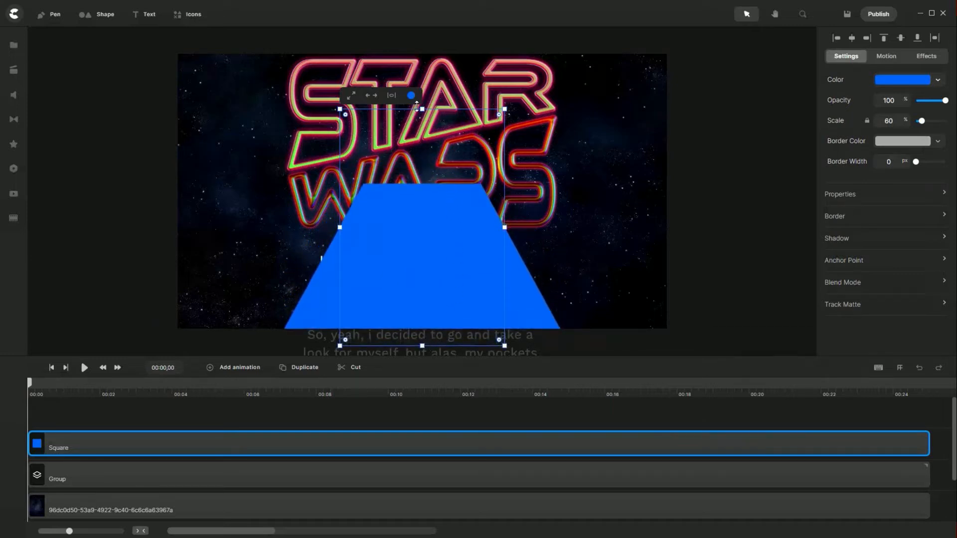
left_click_drag(422, 109, 423, 49)
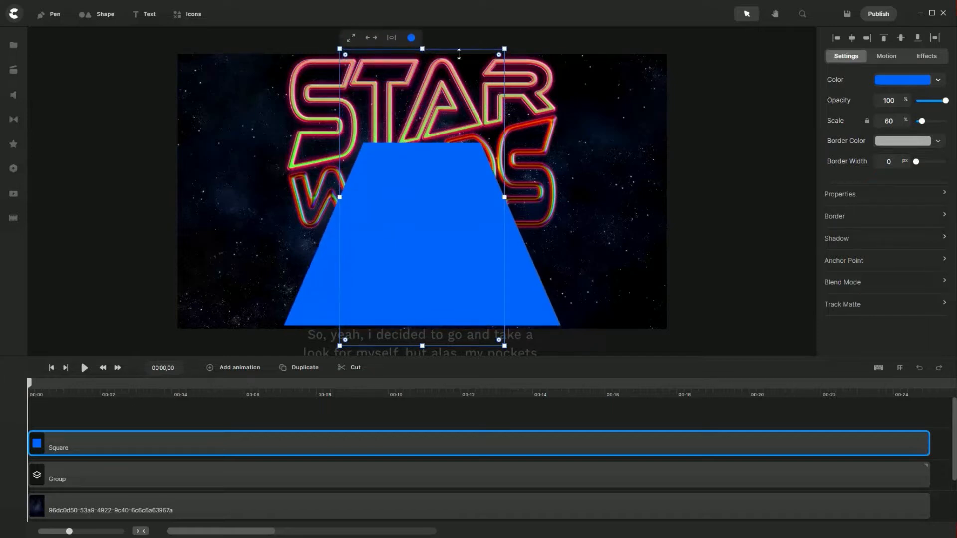
scroll(434, 162, "down", 5)
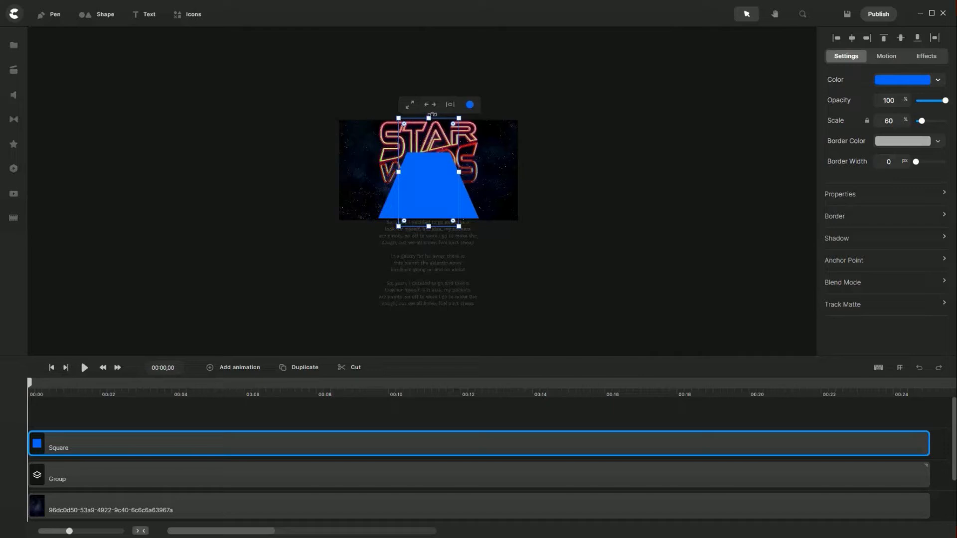
left_click_drag(430, 116, 429, 68)
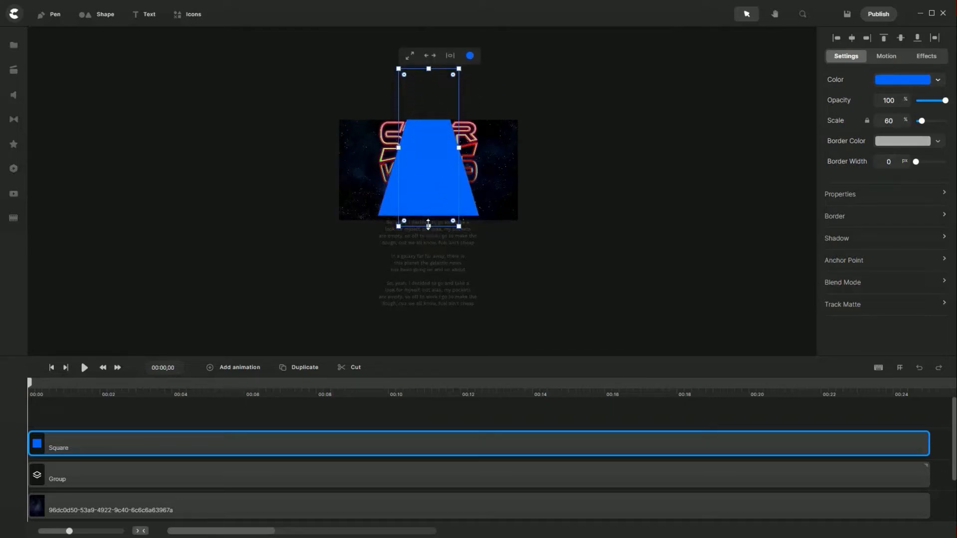
left_click_drag(429, 226, 419, 235)
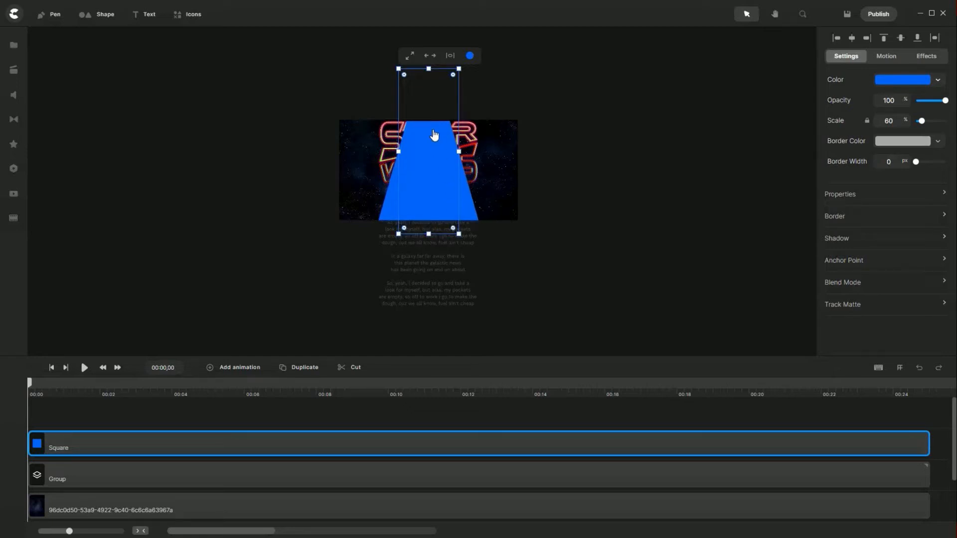
Fine-tune the square's height so its wide base lines up with the canvas's bottom edge.
scroll(431, 126, "up", 5)
scroll(431, 125, "up", 2)
scroll(432, 126, "down", 8)
left_click_drag(429, 69, 429, 67)
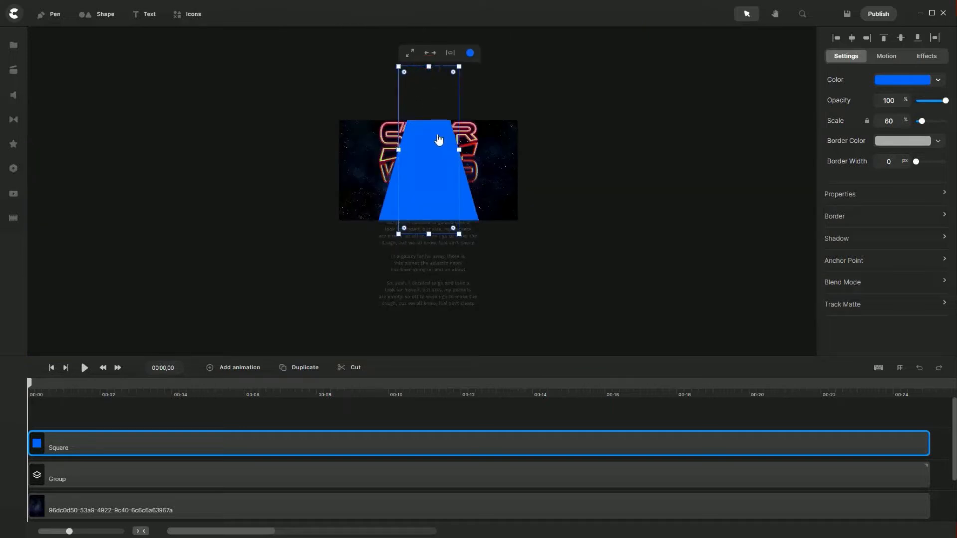
scroll(429, 126, "up", 5)
scroll(430, 125, "up", 3)
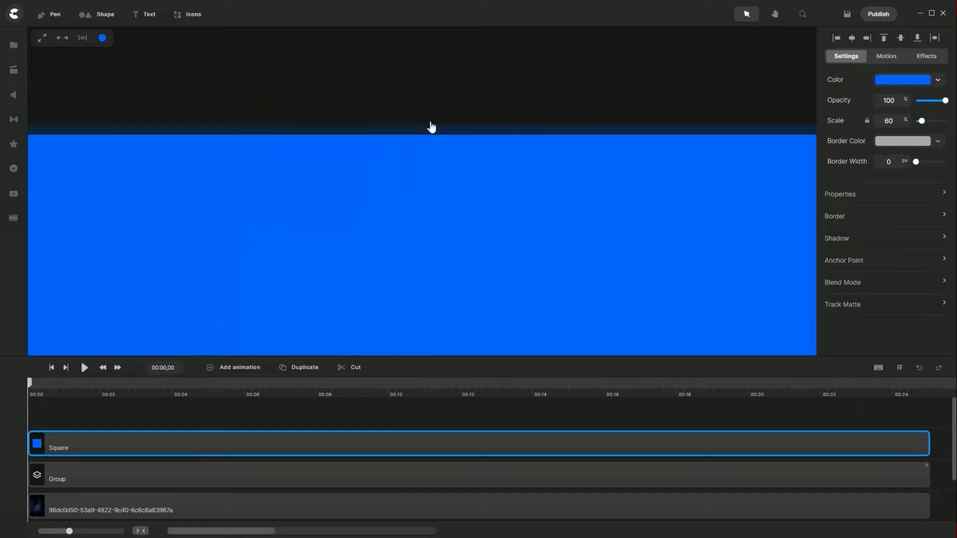
scroll(431, 126, "down", 8)
scroll(432, 224, "up", 6)
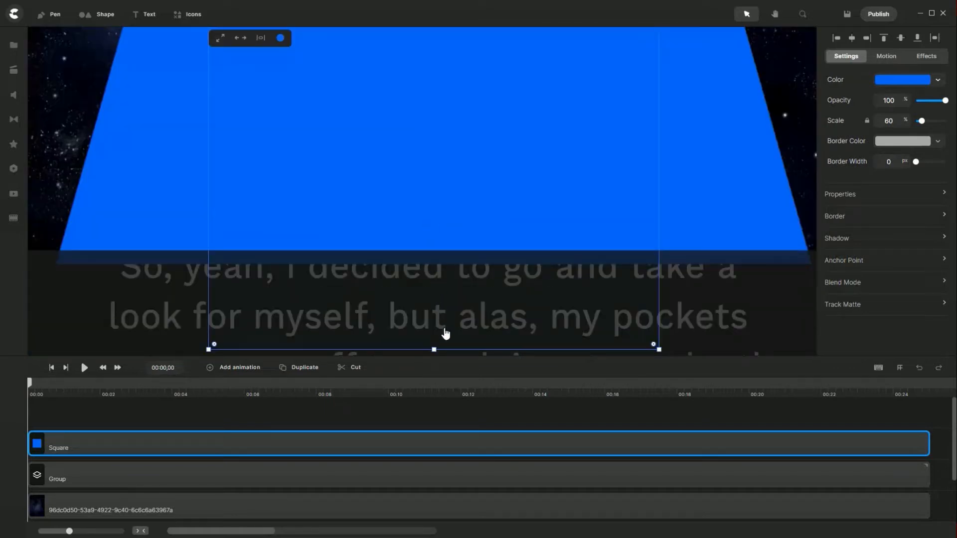
left_click(432, 350)
left_click_drag(432, 350, 430, 341)
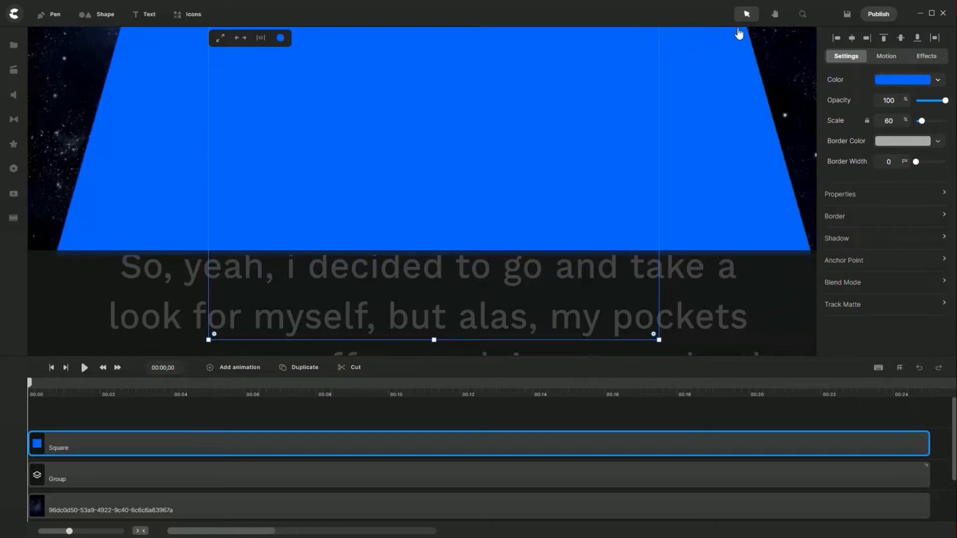
Lower the square's narrow end slightly to align it with the canvas's top edge, and fit the canvas in view.
left_click(779, 16)
left_click_drag(543, 58, 549, 392)
left_click_drag(506, 109, 495, 335)
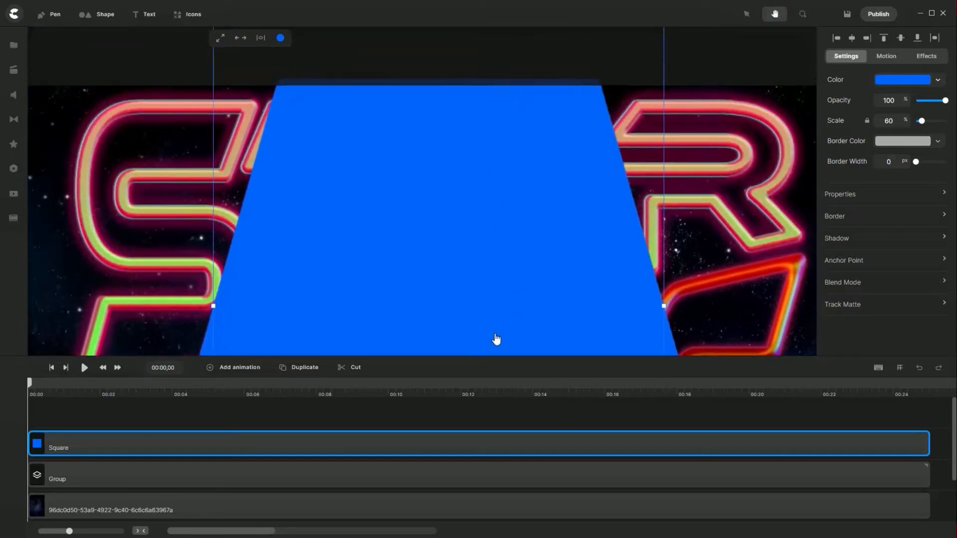
left_click_drag(536, 104, 523, 328)
scroll(482, 247, "down", 5)
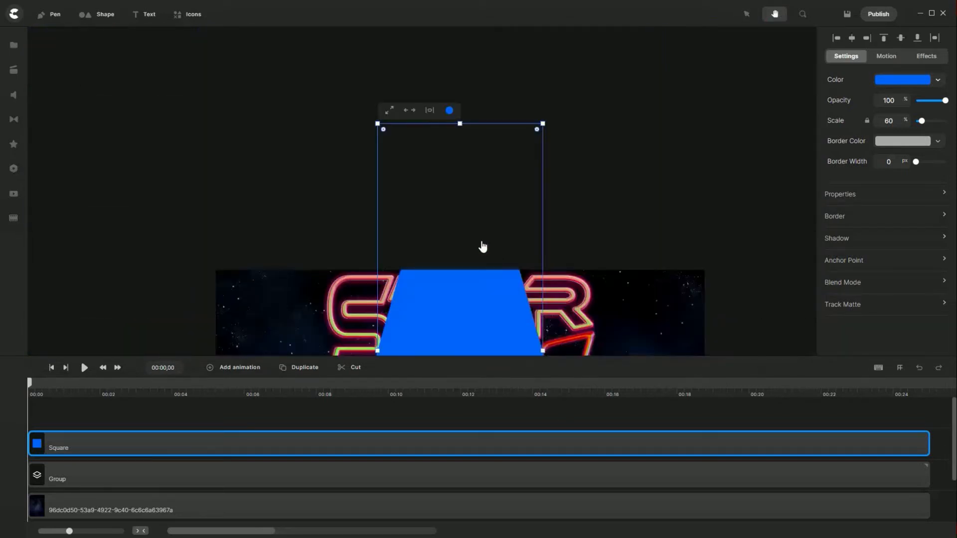
left_click(747, 14)
left_click_drag(460, 126, 460, 131)
scroll(473, 270, "up", 5)
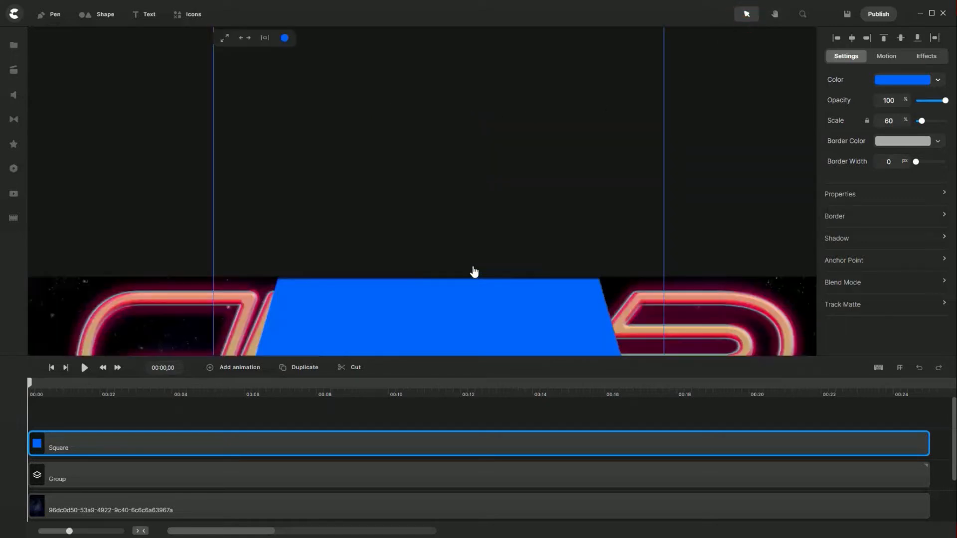
scroll(474, 272, "down", 2)
scroll(474, 271, "up", 3)
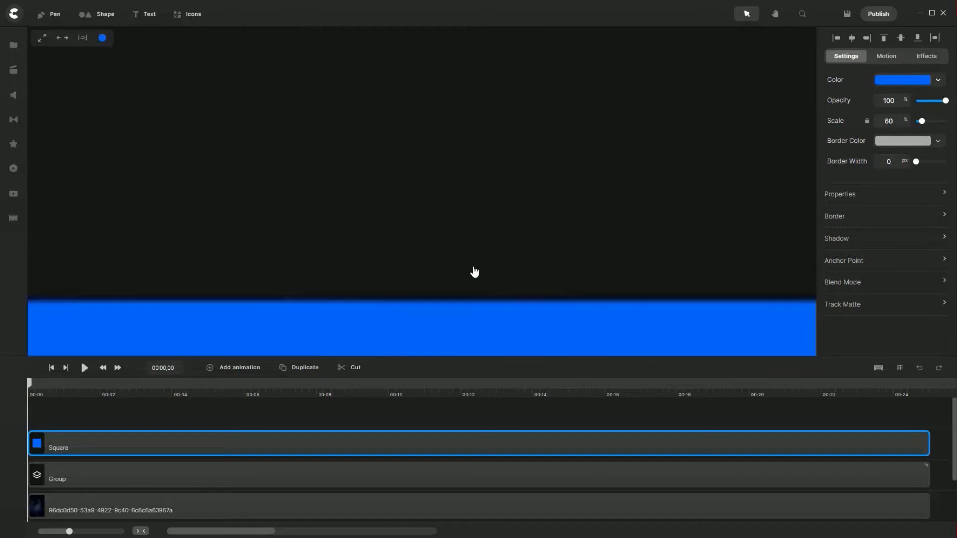
scroll(473, 271, "down", 10)
left_click(803, 14)
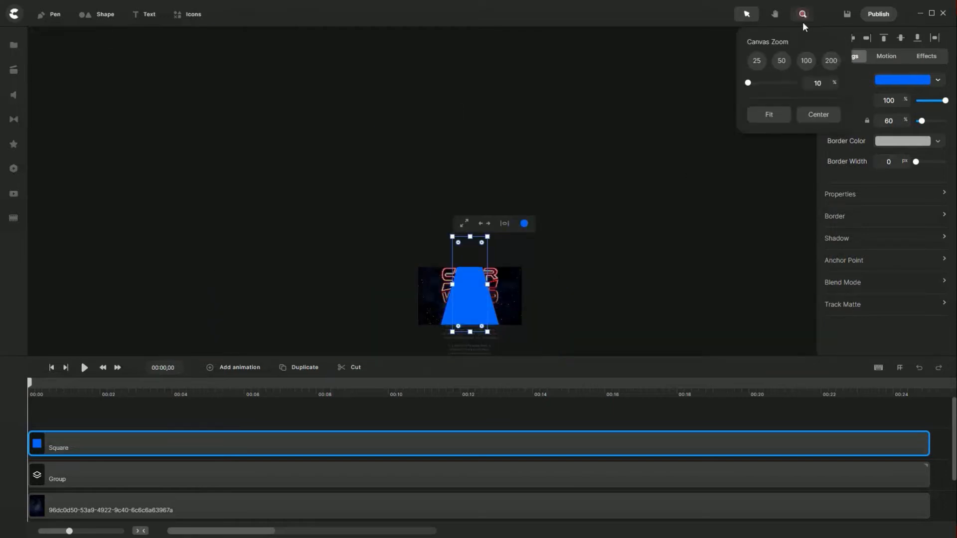
left_click(770, 116)
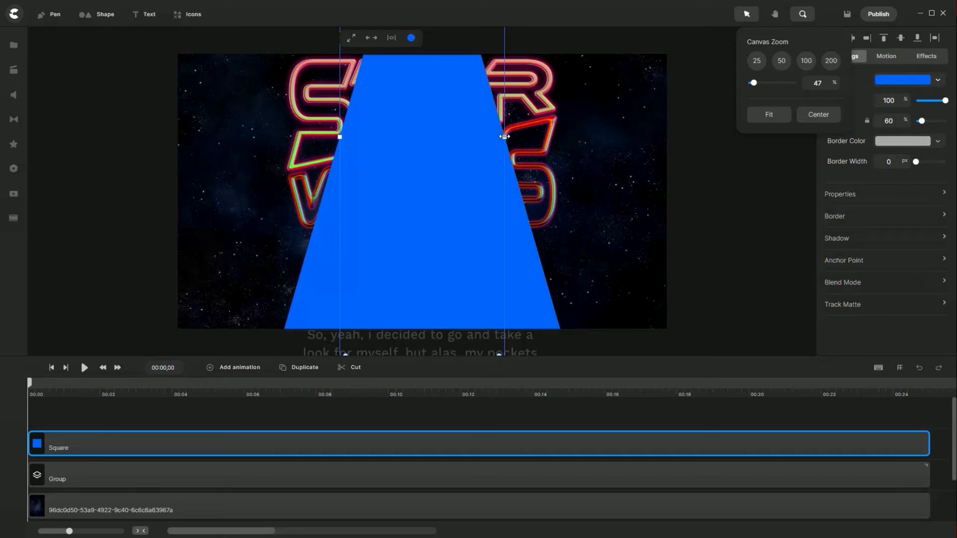
Widen the square, centred horizontally, until its base spans the full canvas width, and lower its opacity to 44%.
left_click_drag(505, 136, 618, 143)
left_click(852, 38)
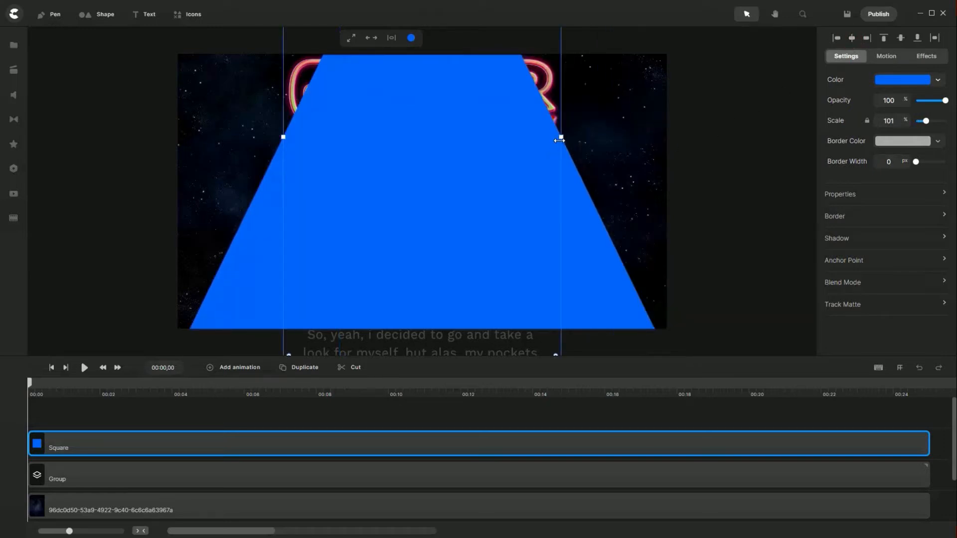
left_click_drag(561, 138, 575, 141)
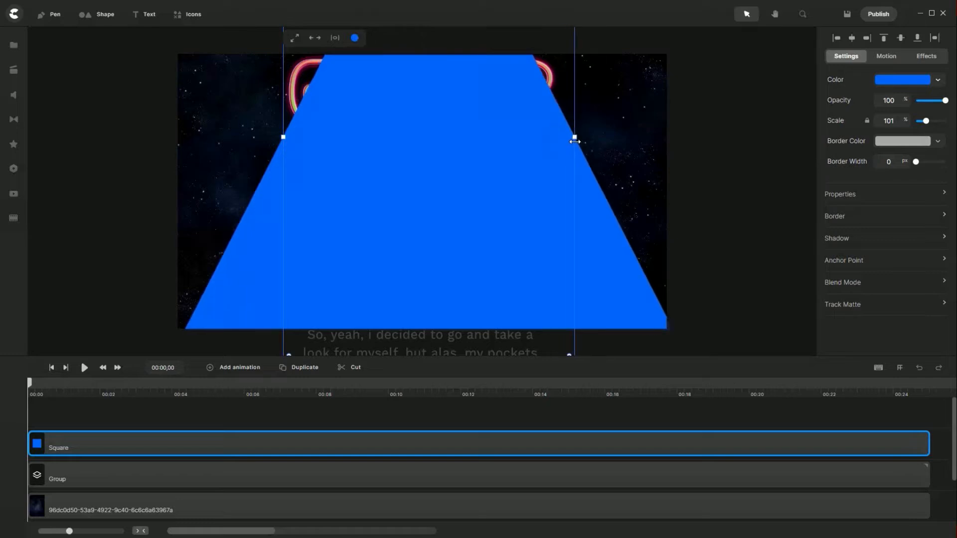
left_click(853, 38)
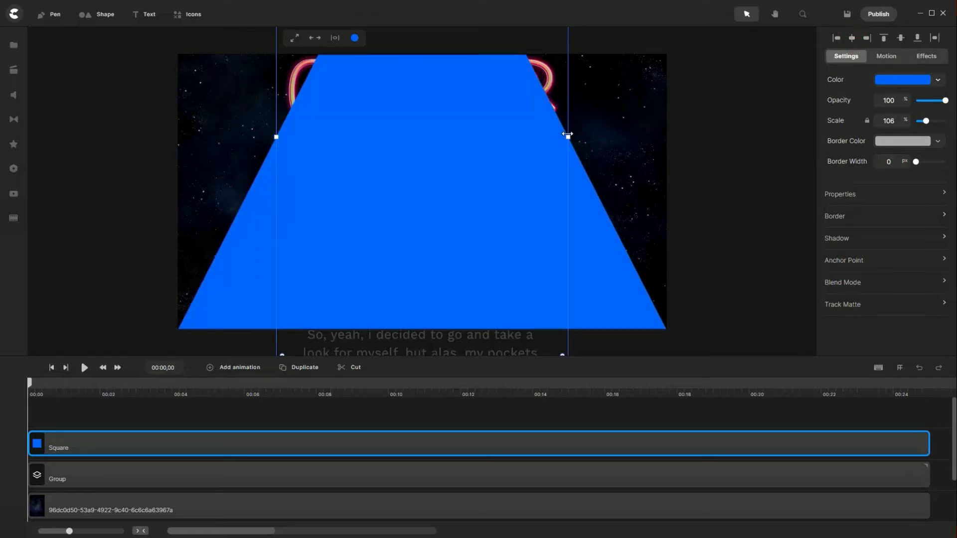
left_click_drag(568, 134, 570, 135)
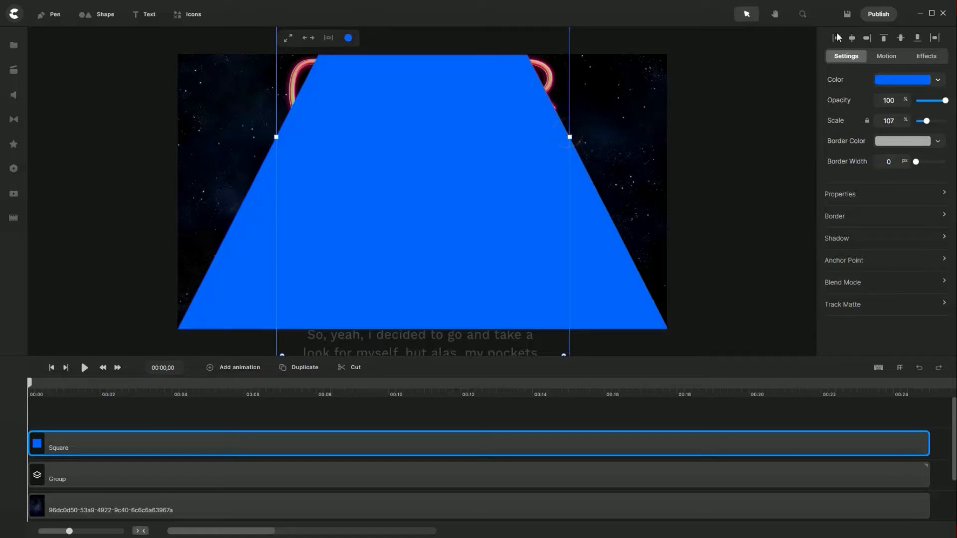
left_click(852, 39)
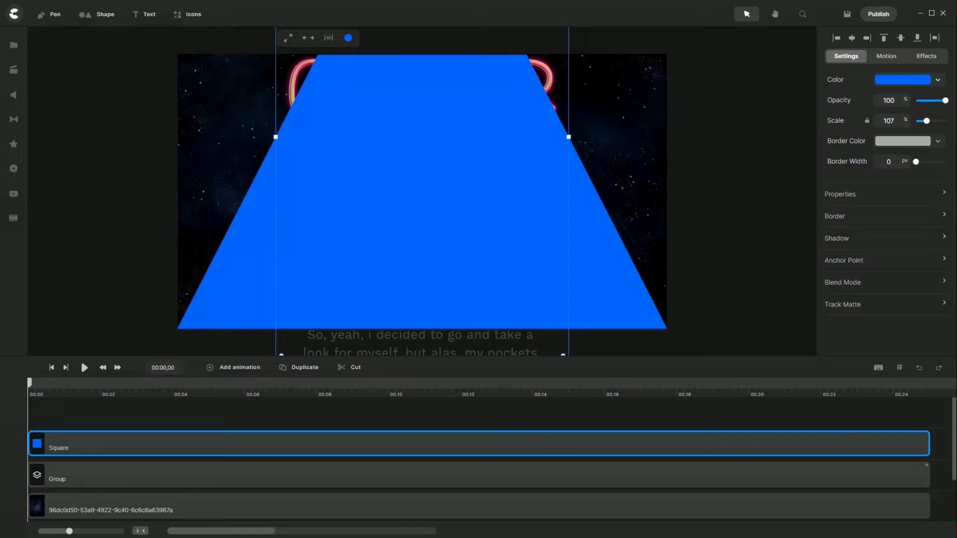
left_click(929, 100)
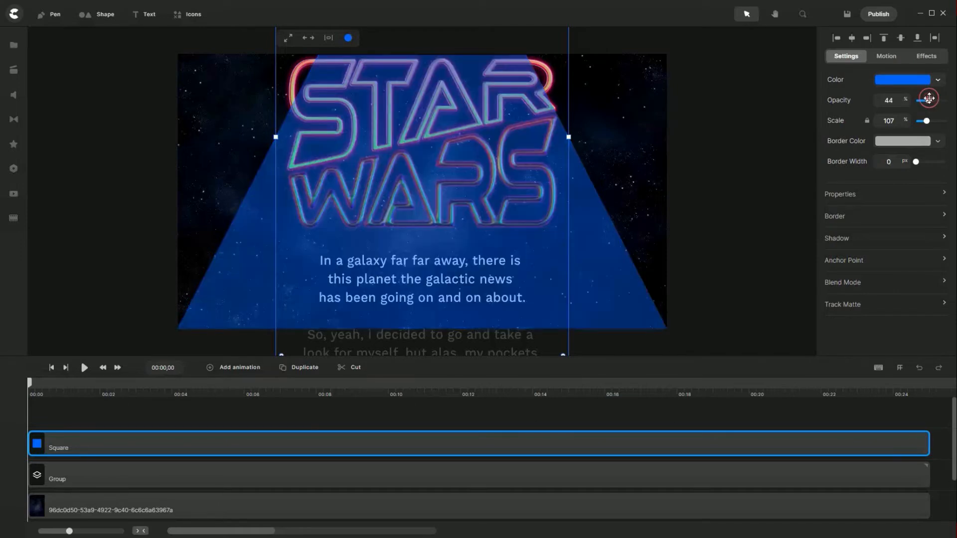
Place the playhead at 00:01,03 with the group selected and look up the animation commands in the shortcuts list.
left_click(317, 476)
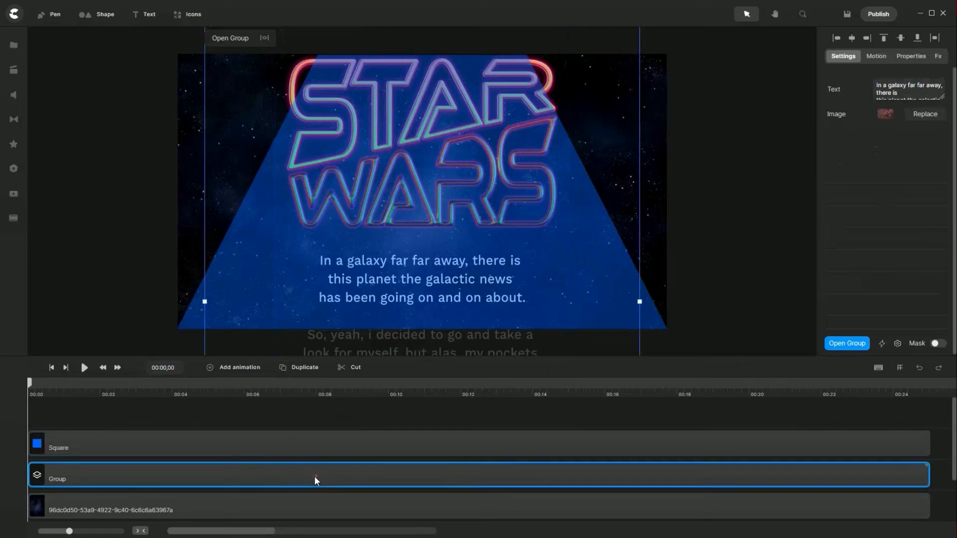
left_click(68, 384)
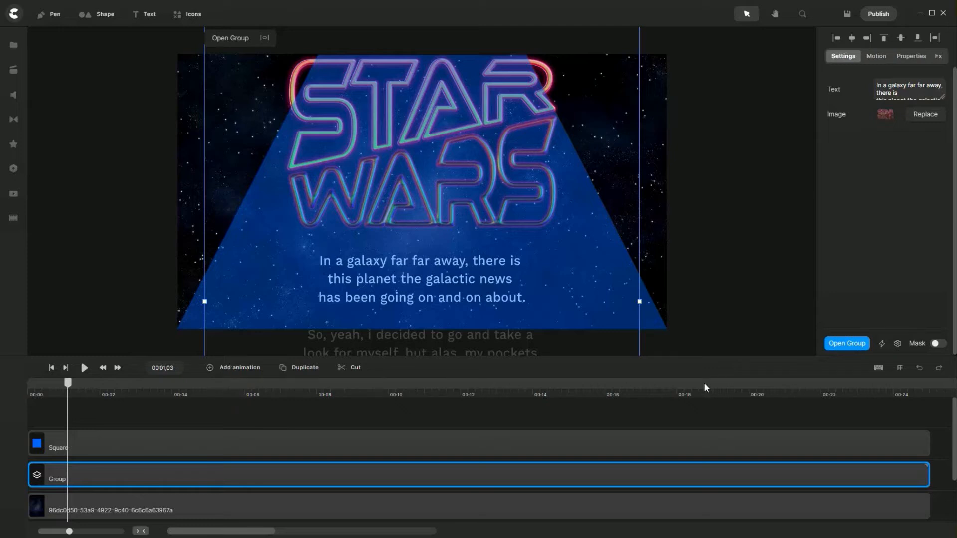
left_click(879, 369)
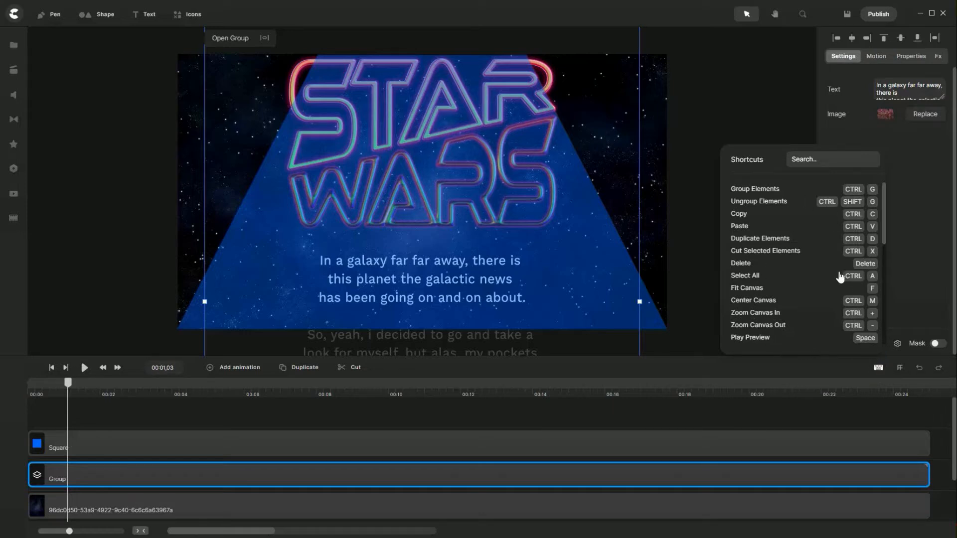
scroll(841, 277, "down", 5)
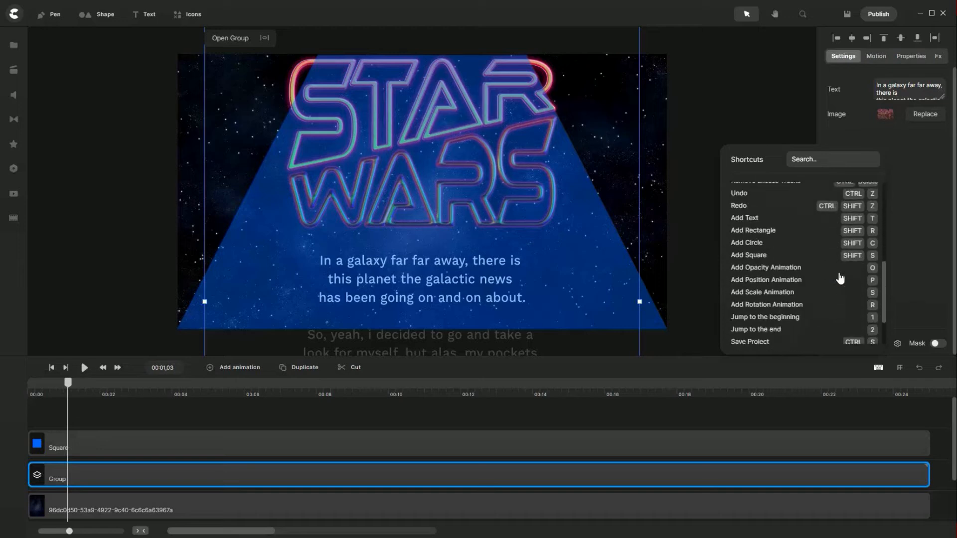
double_click(878, 369)
left_click(789, 417)
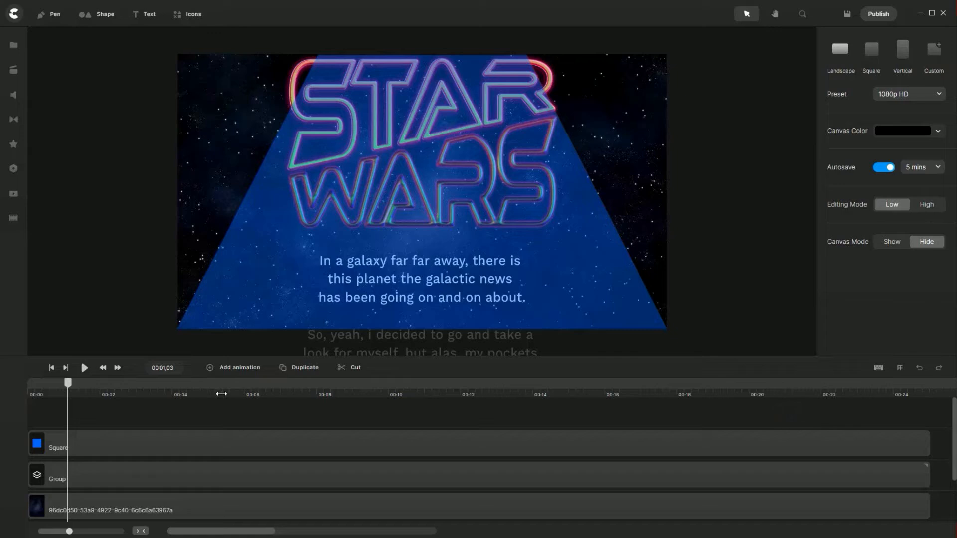
Add an animation to the group at 00:01,03 and set its easing to Linear.
left_click(121, 437)
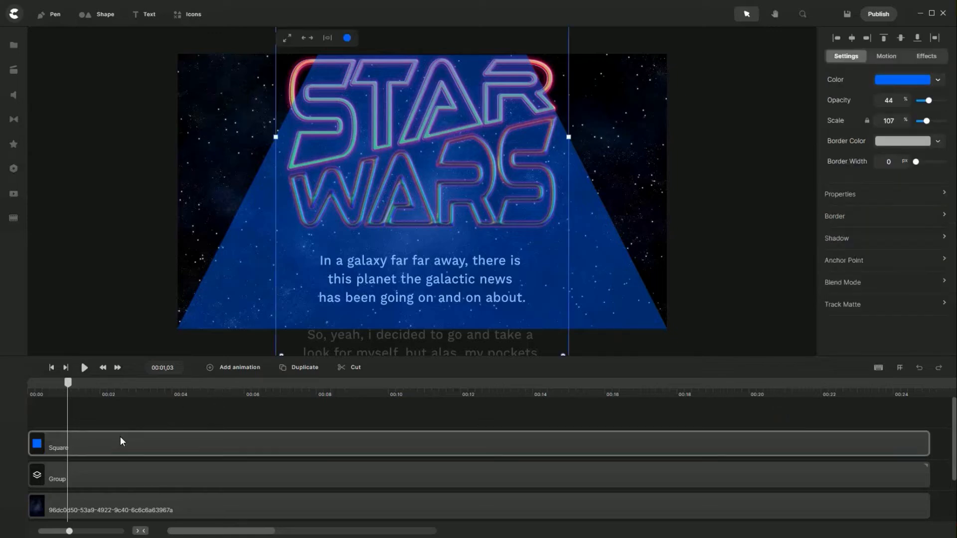
left_click(116, 471)
key("a")
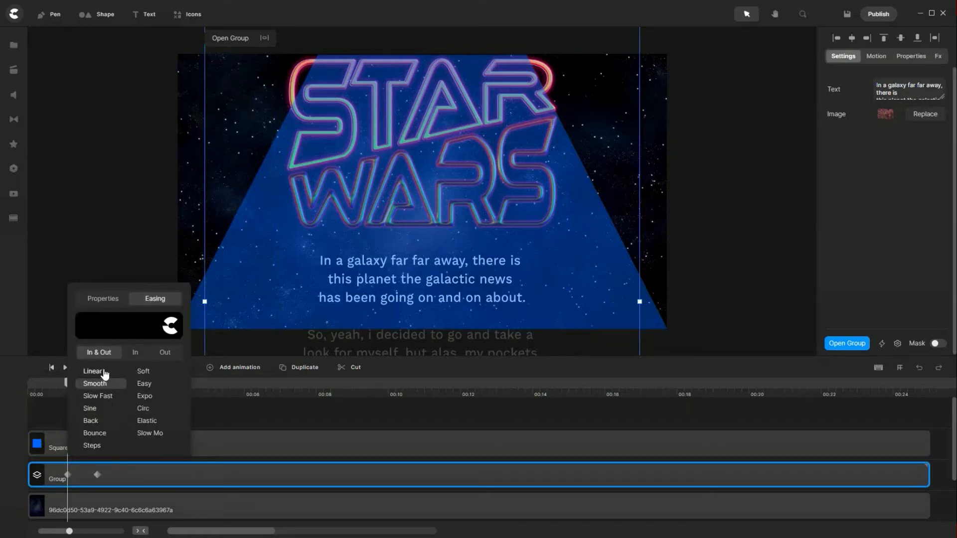
left_click(100, 373)
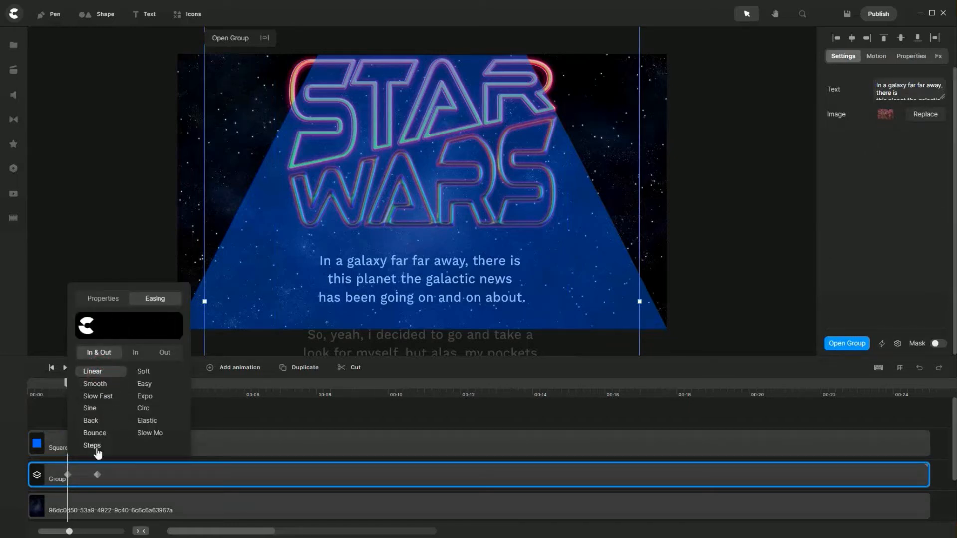
Stretch the group's animation so its keyframes sit at 00:00,15 and 00:24,14.
left_click_drag(99, 475, 911, 479)
left_click(241, 416)
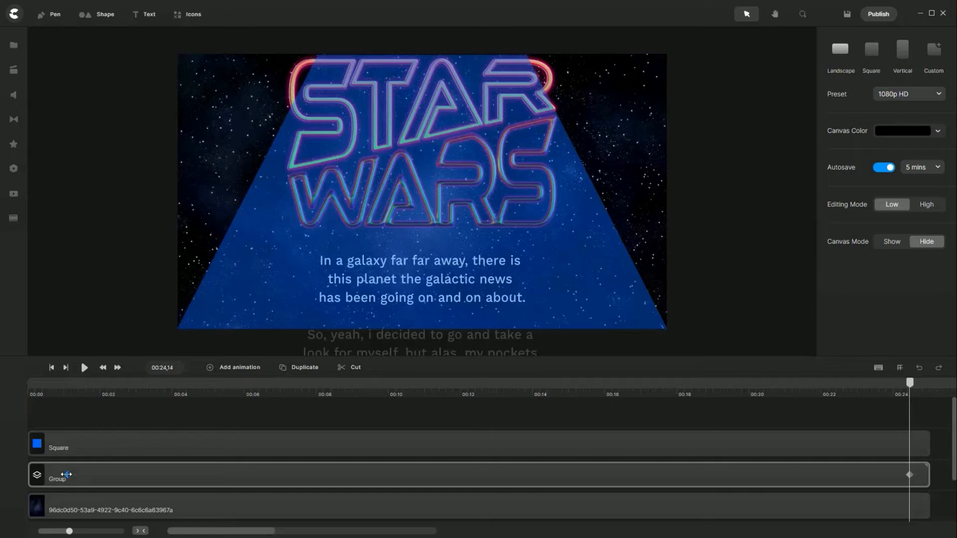
left_click(66, 474)
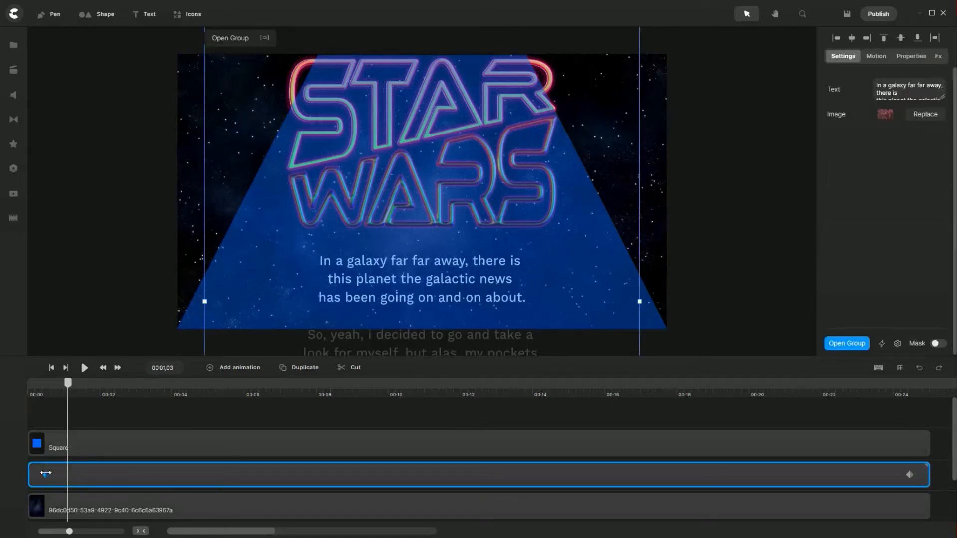
left_click(46, 473)
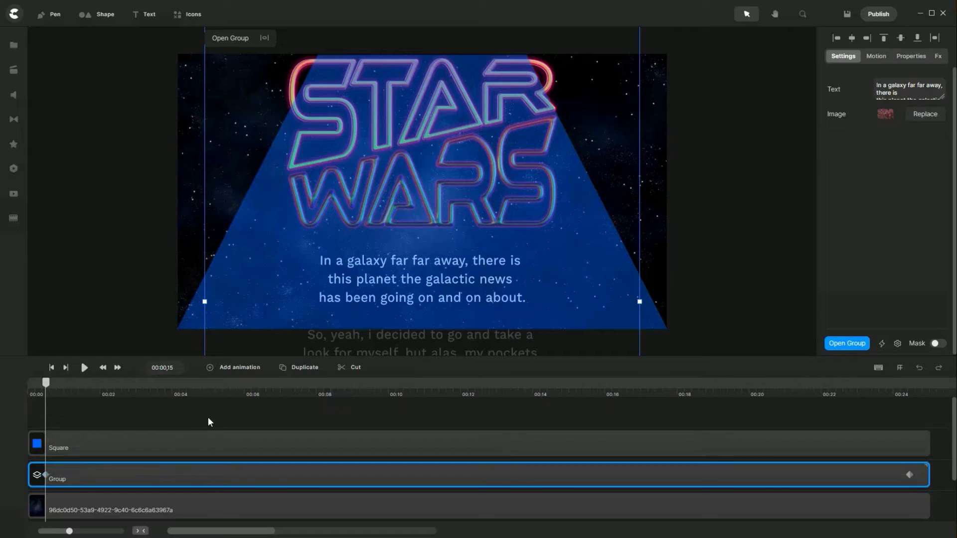
At the first keyframe, move the group straight down until its top edge meets the bottom of the canvas.
key("shift+Down")
key("shift+Down")
key("shift+Down")
key("shift+Down")
key("shift+Down")
key("shift+Down")
key("shift+Down")
key("shift+Down")
key("shift+Down")
key("shift+Down")
key("shift+Down")
key("shift+Down")
key("shift+Down")
key("shift+Down")
key("shift+Down")
key("shift+Down")
key("shift+Down")
key("shift+Down")
key("shift+Down")
key("shift+Down")
key("shift+Down")
key("shift+Down")
key("shift+Down")
key("shift+Down")
key("shift+Down")
key("shift+Down")
key("shift+Down")
key("shift+Down")
key("shift+Down")
key("shift+Down")
key("shift+Down")
key("shift+Down")
key("shift+Down")
key("shift+Down")
key("shift+Down")
key("shift+Down")
key("shift+Down")
key("shift+Down")
key("shift+Down")
key("shift+Down")
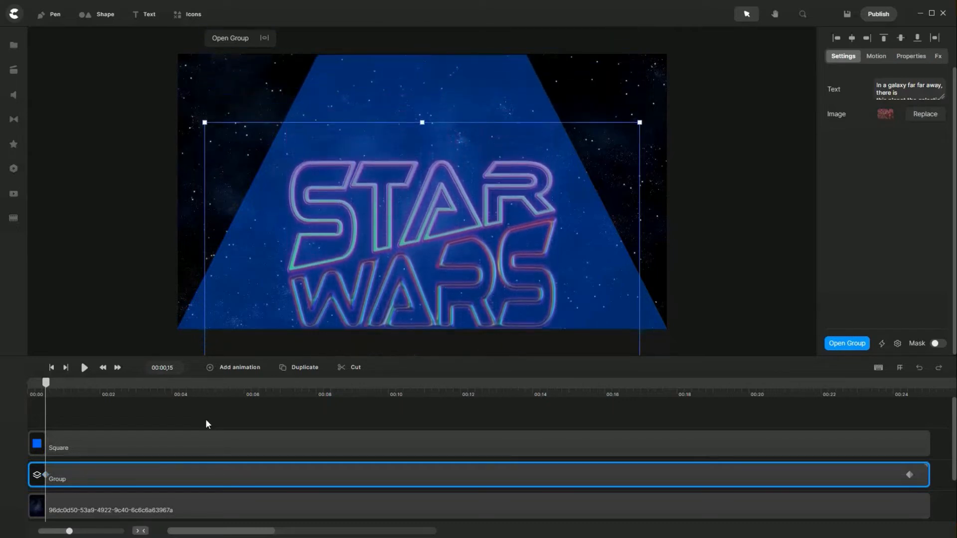
key("shift+Down")
key("shift+Down")
key("shift+Down")
key("shift+Down")
key("shift+Down")
key("shift+Down")
key("shift+Down")
key("shift+Down")
key("shift+Down")
key("shift+Down")
key("shift+Down")
key("shift+Down")
key("shift+Down")
key("shift+Down")
key("shift+Down")
key("shift+Down")
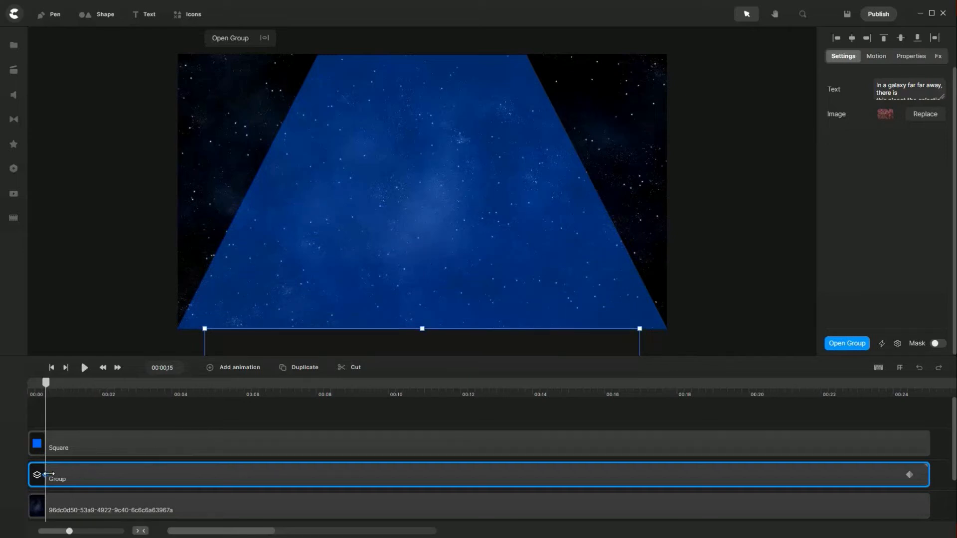
left_click(48, 474)
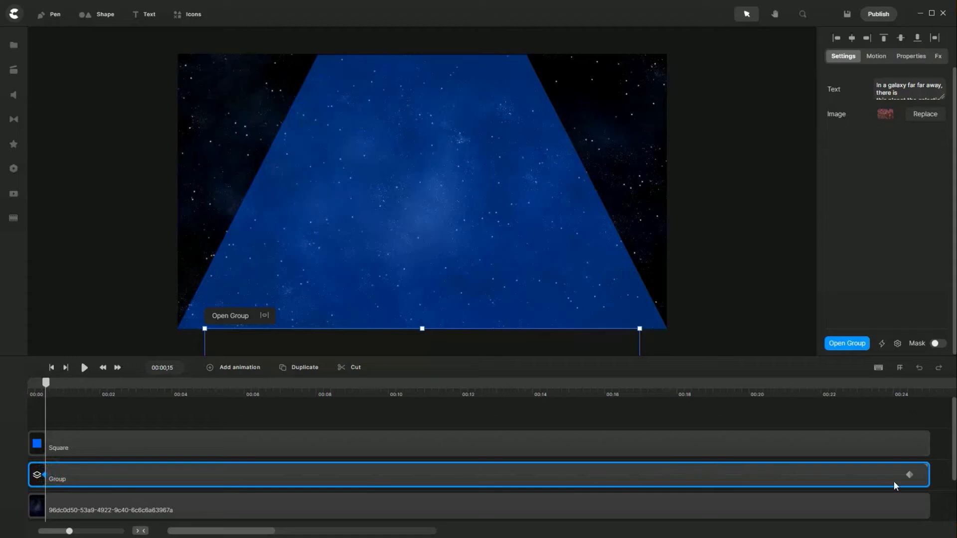
At the 00:24,14 keyframe, move the group straight up until its bottom edge sits well above the canvas.
left_click(908, 474)
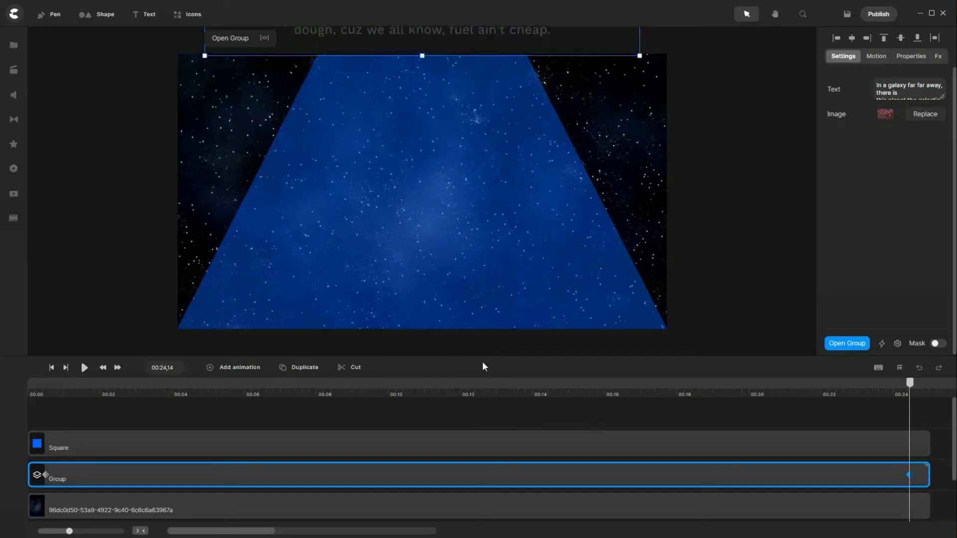
scroll(417, 264, "down", 5)
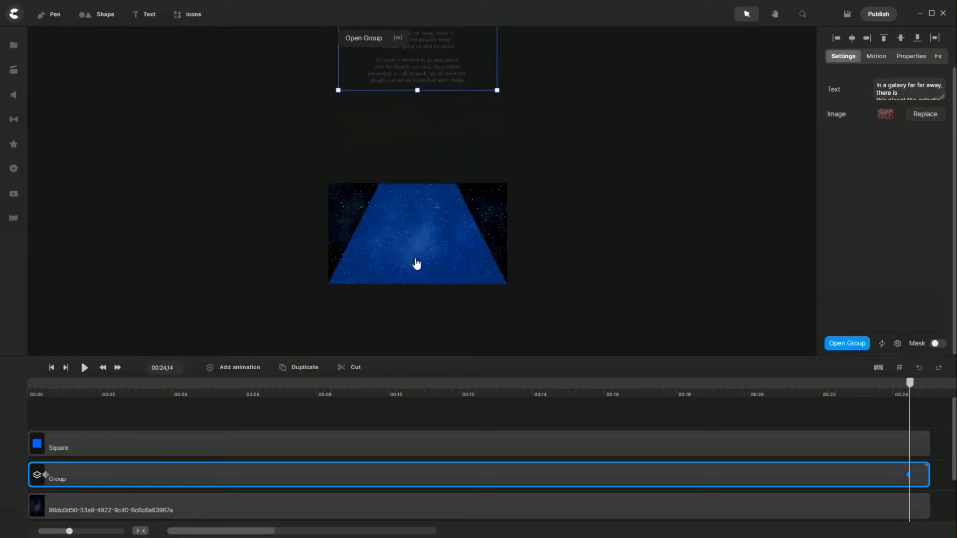
left_click(425, 442)
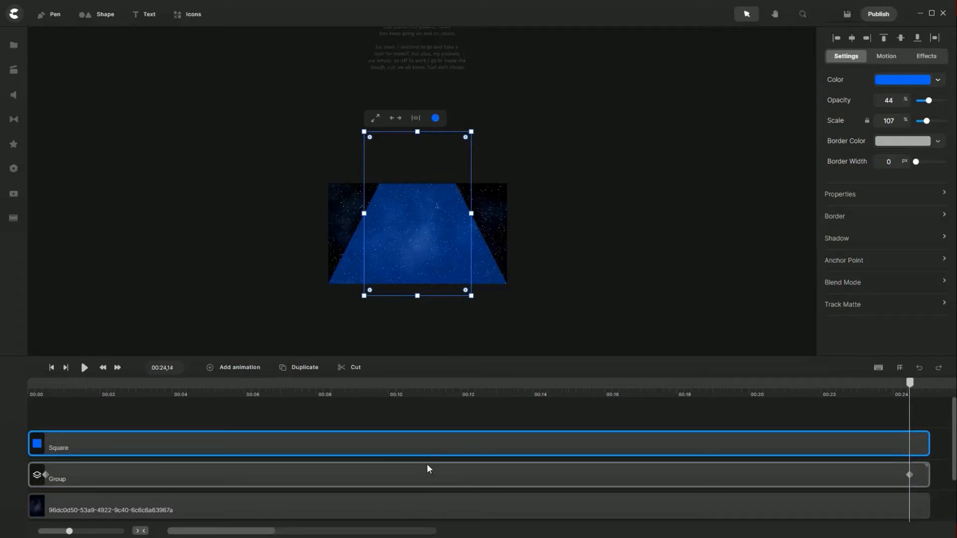
left_click(911, 473)
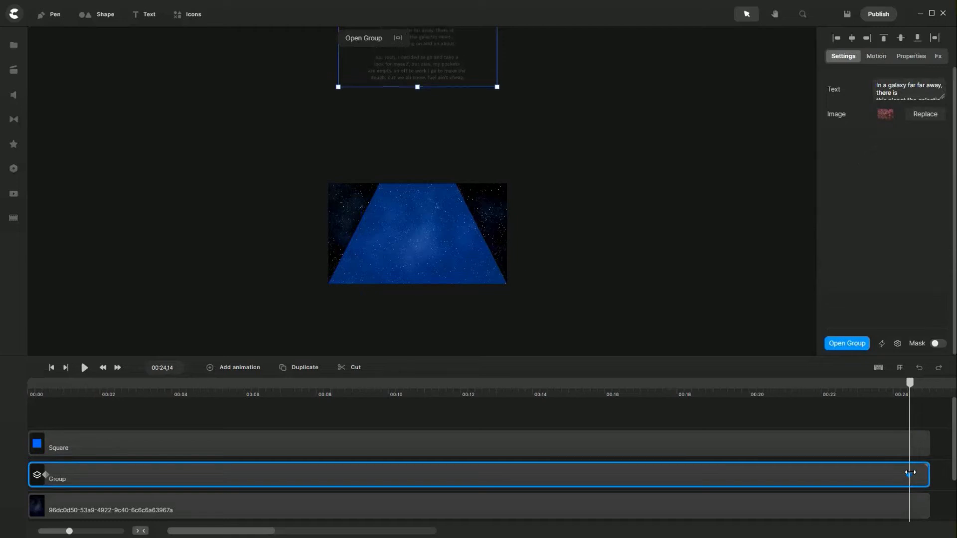
left_click(861, 442)
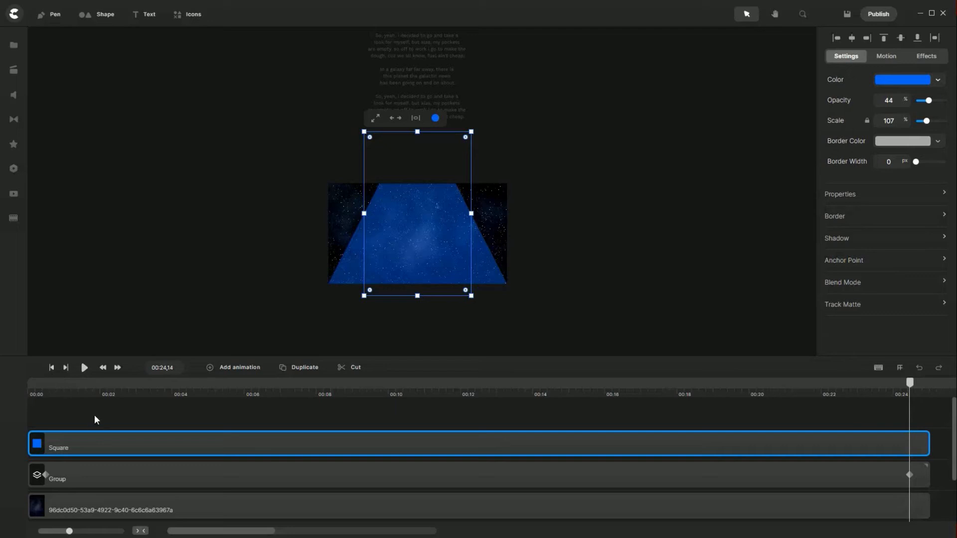
Nest the animated logo and text group inside a new outer group.
left_click_drag(94, 415, 126, 485)
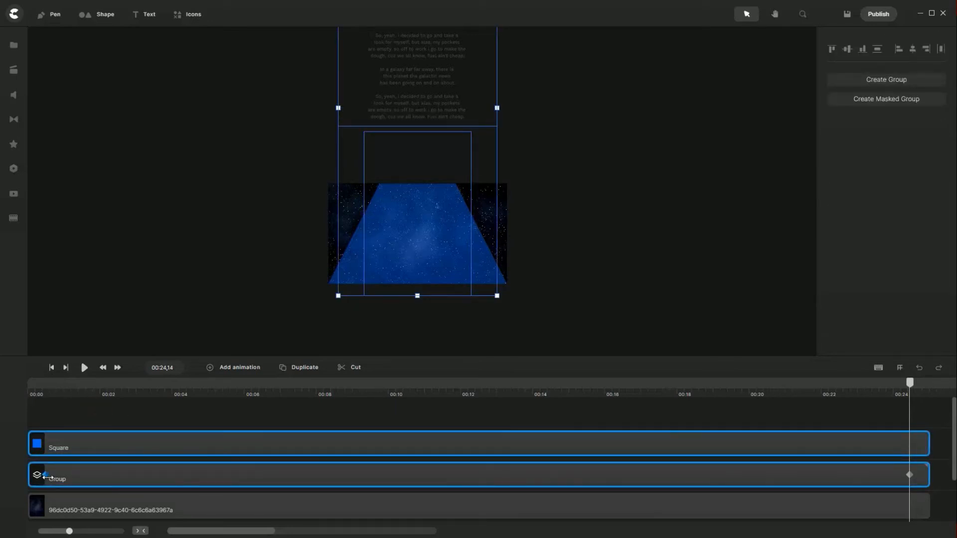
left_click(92, 467)
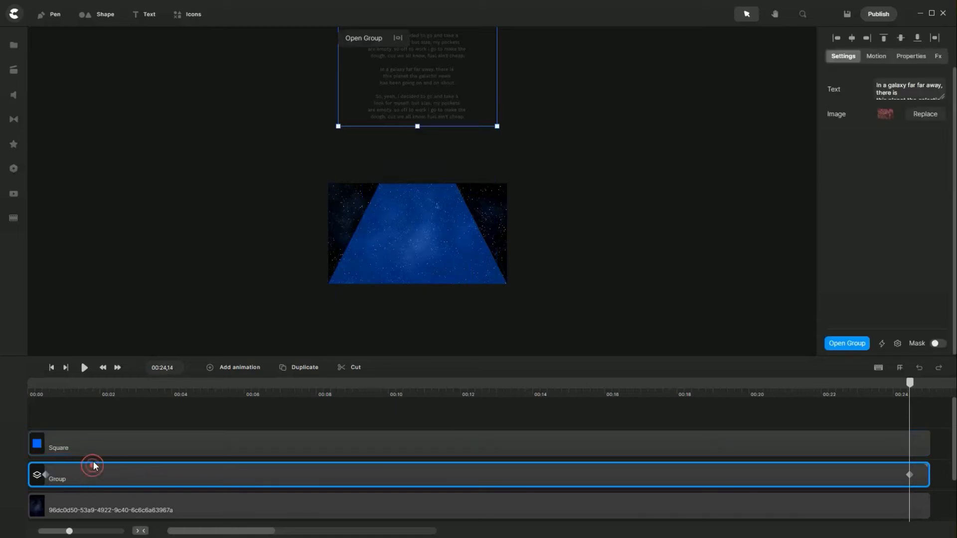
right_click(93, 466)
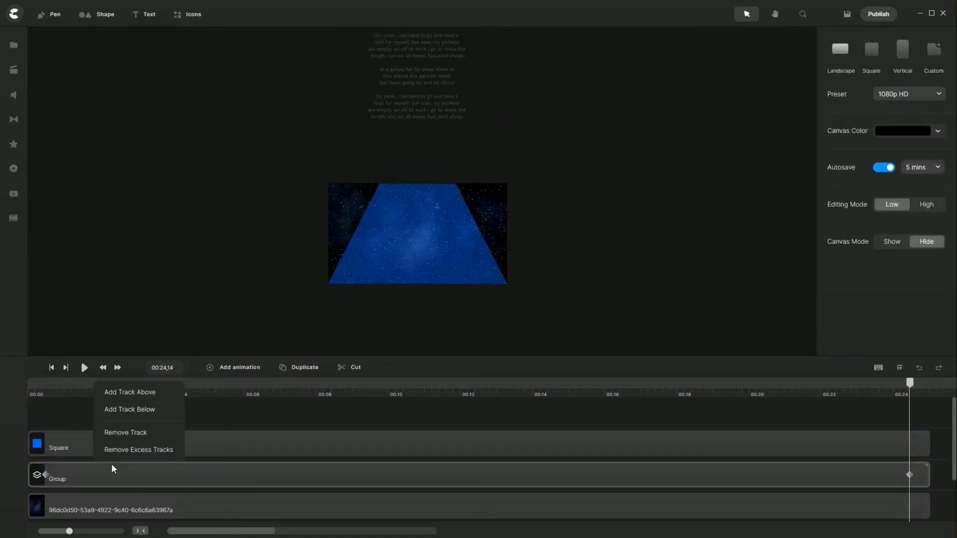
left_click(106, 465)
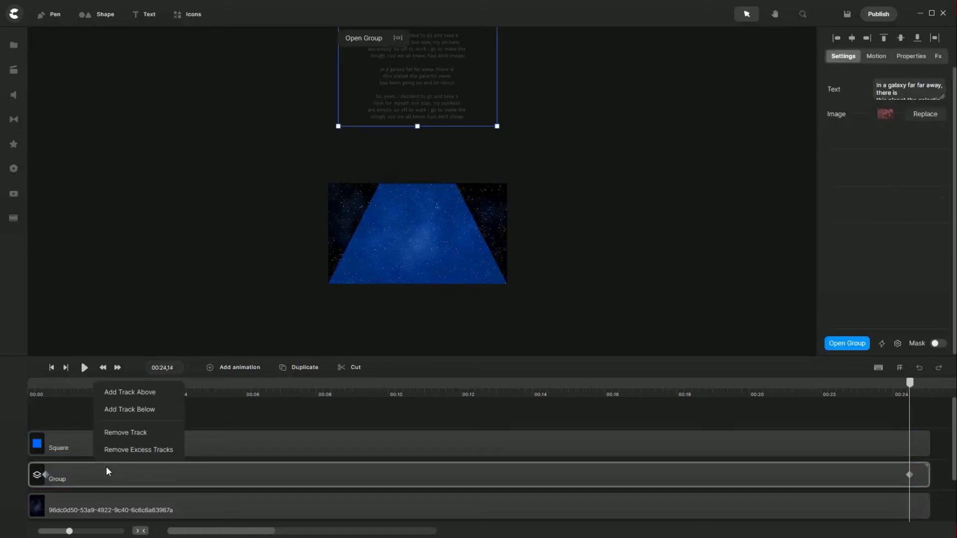
right_click(79, 468)
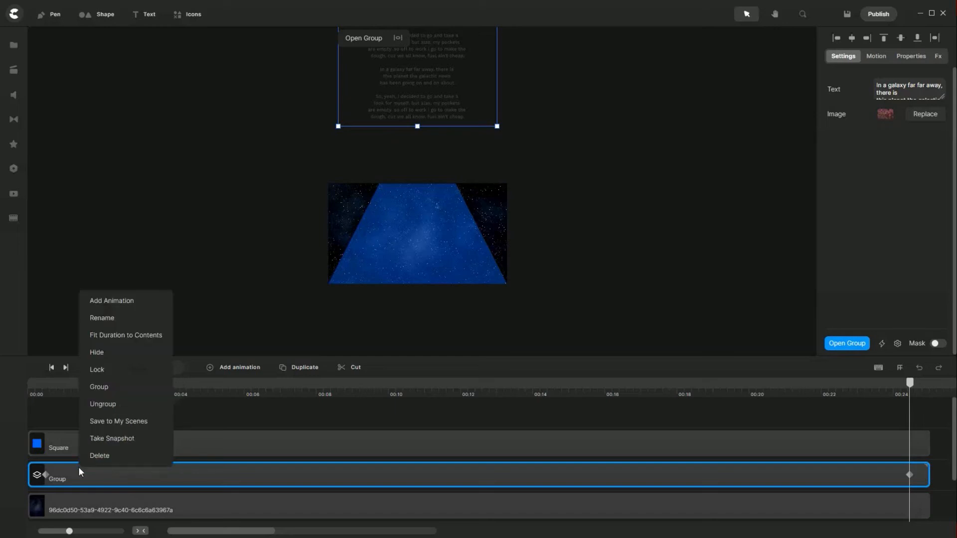
left_click(115, 387)
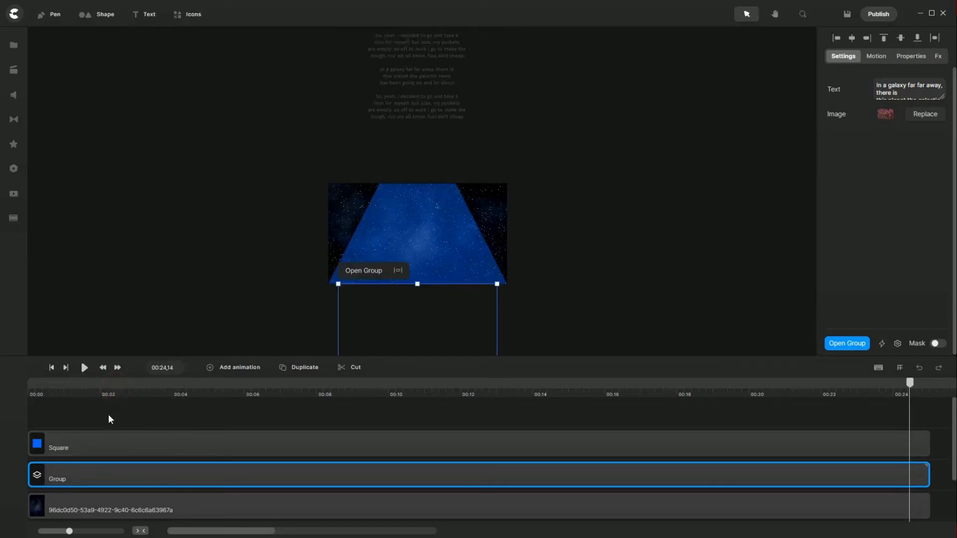
Mask the nested group with the semi-transparent square.
left_click_drag(109, 414, 143, 475)
right_click(143, 474)
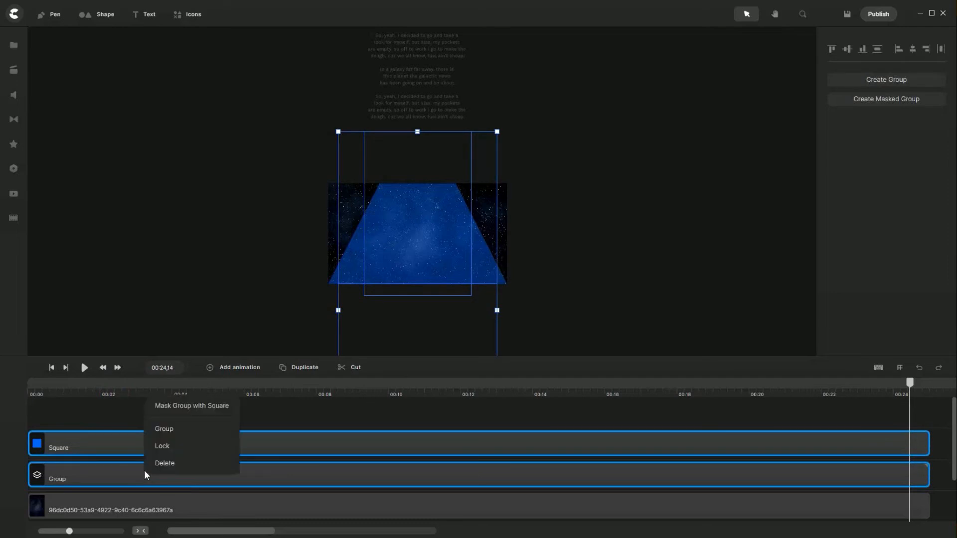
left_click(169, 408)
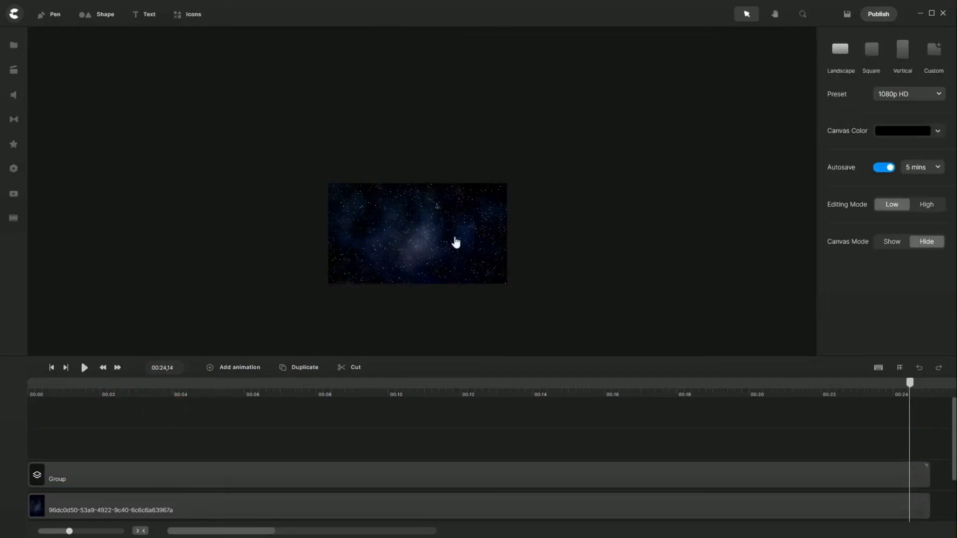
left_click(802, 14)
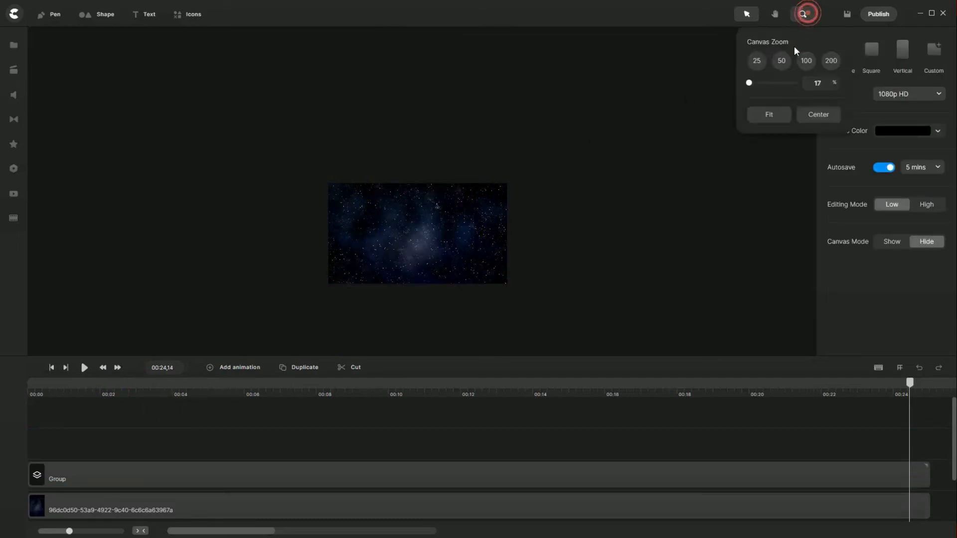
left_click(770, 115)
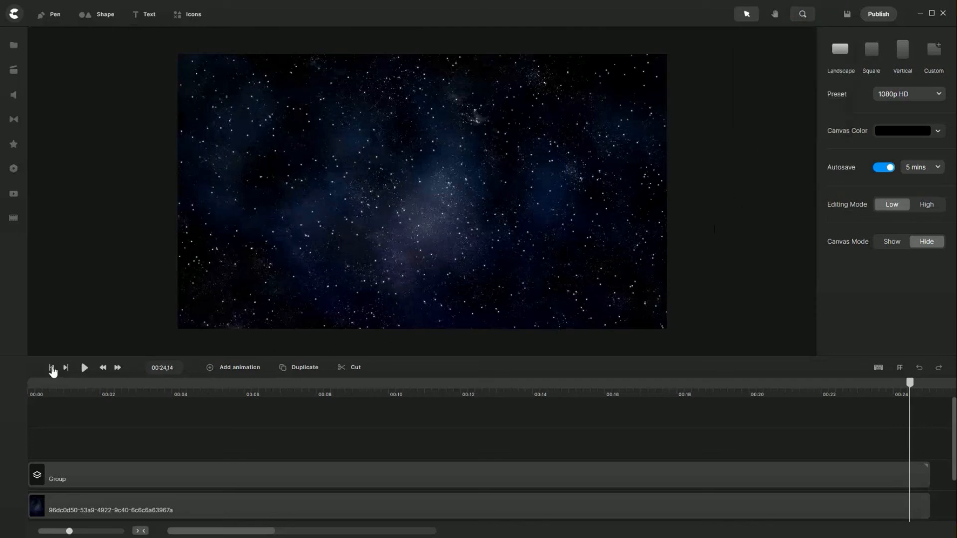
Preview the masked crawl from the start, and unmask the group from the square.
left_click(51, 367)
left_click(84, 367)
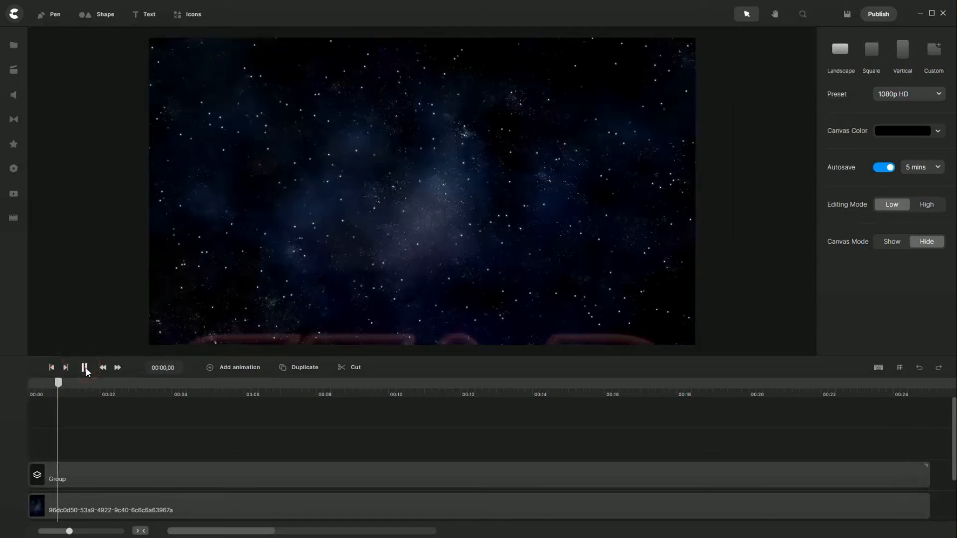
left_click(85, 367)
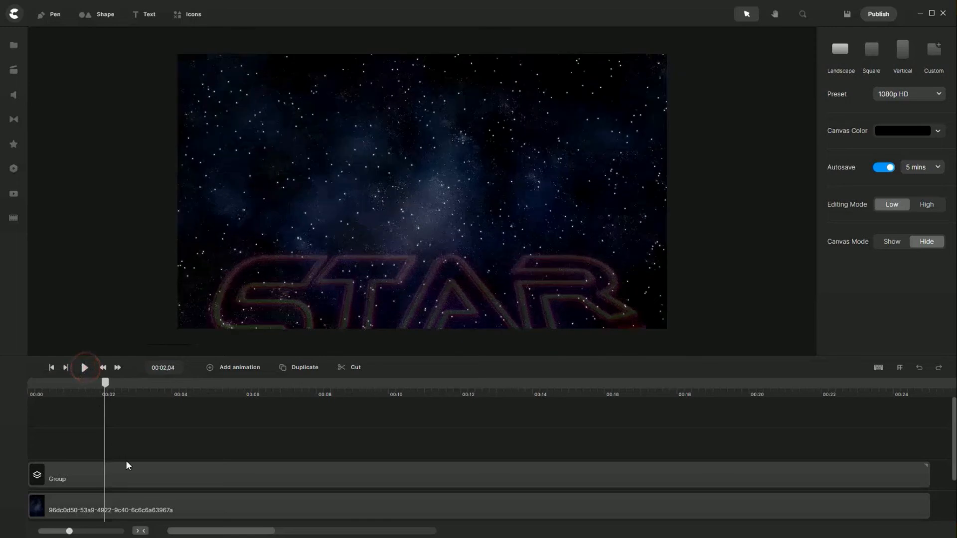
right_click(130, 468)
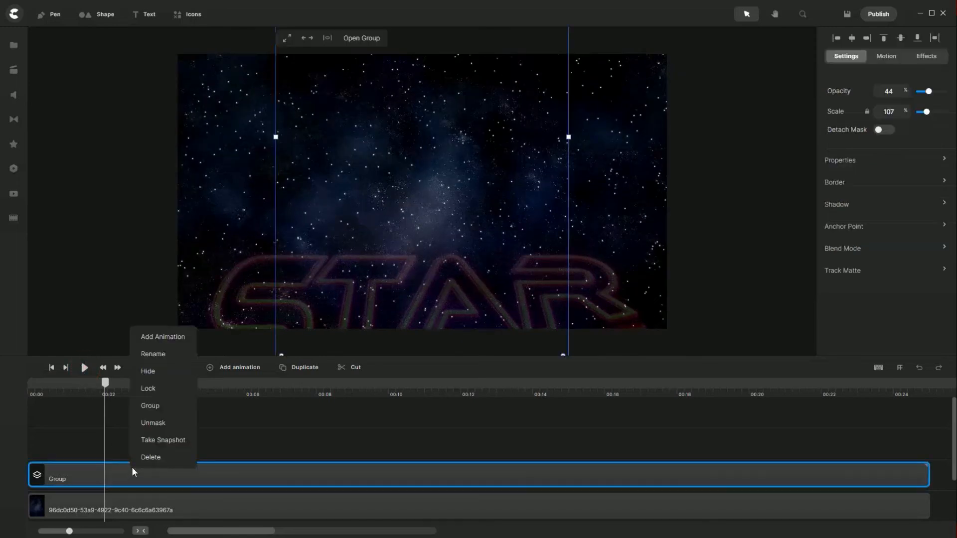
left_click(157, 423)
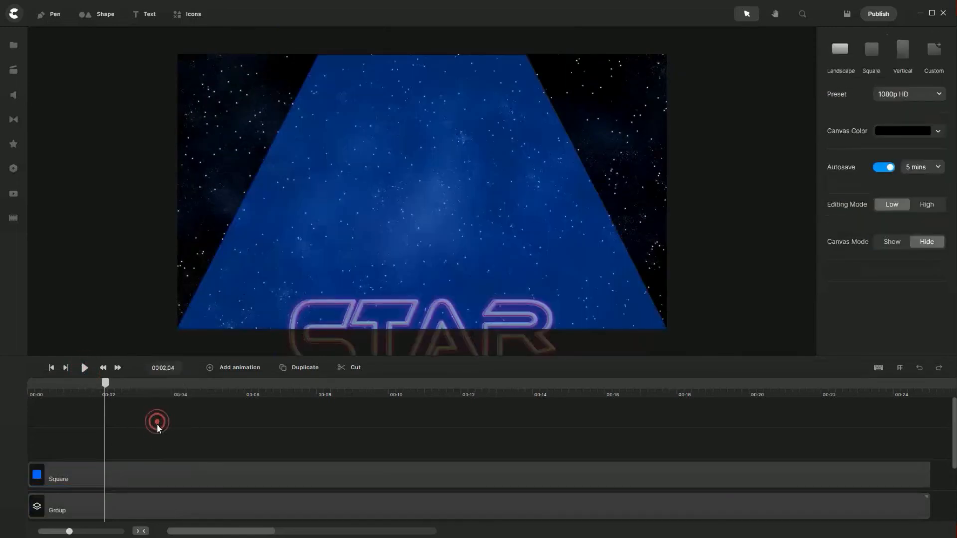
Set the square's opacity to 100% and mask the nested group with it.
left_click(149, 468)
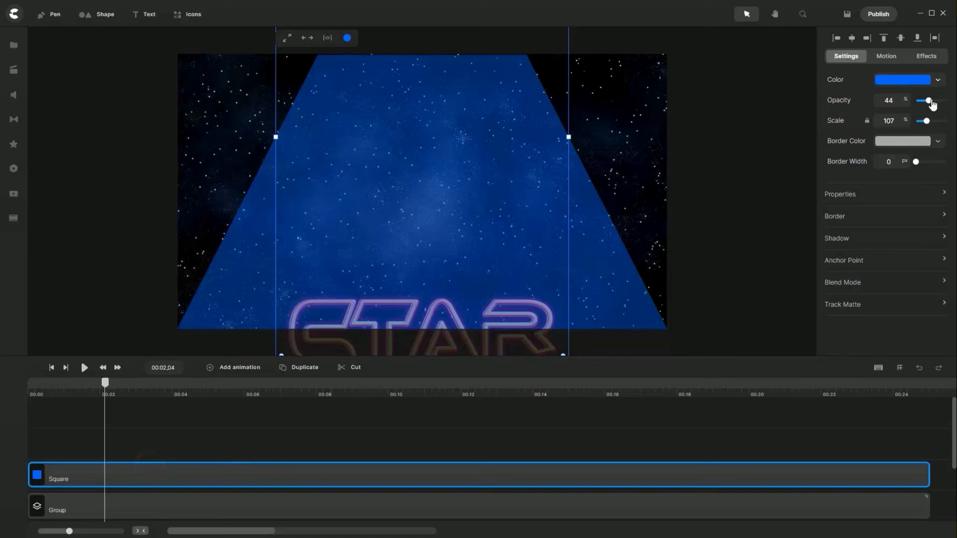
left_click_drag(929, 101, 946, 100)
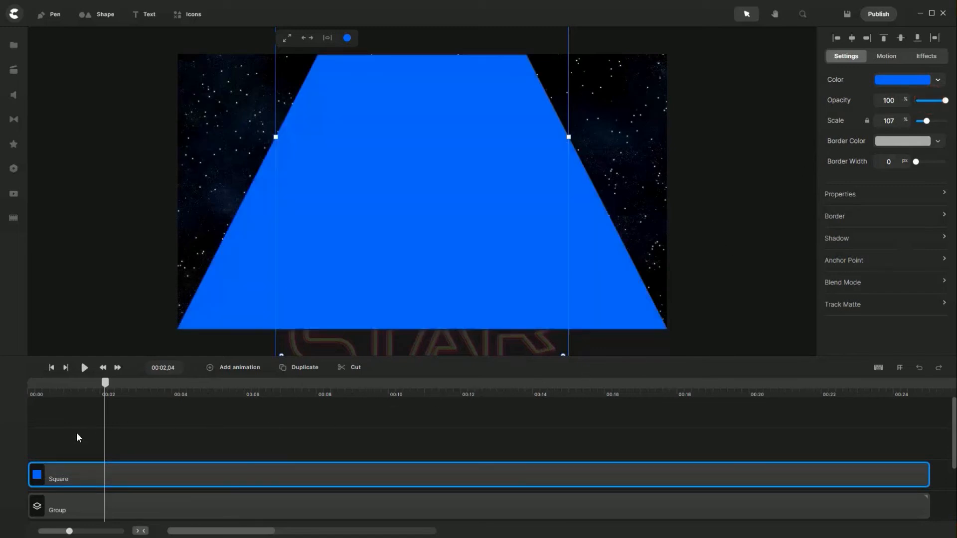
left_click_drag(65, 452, 91, 508)
right_click(91, 508)
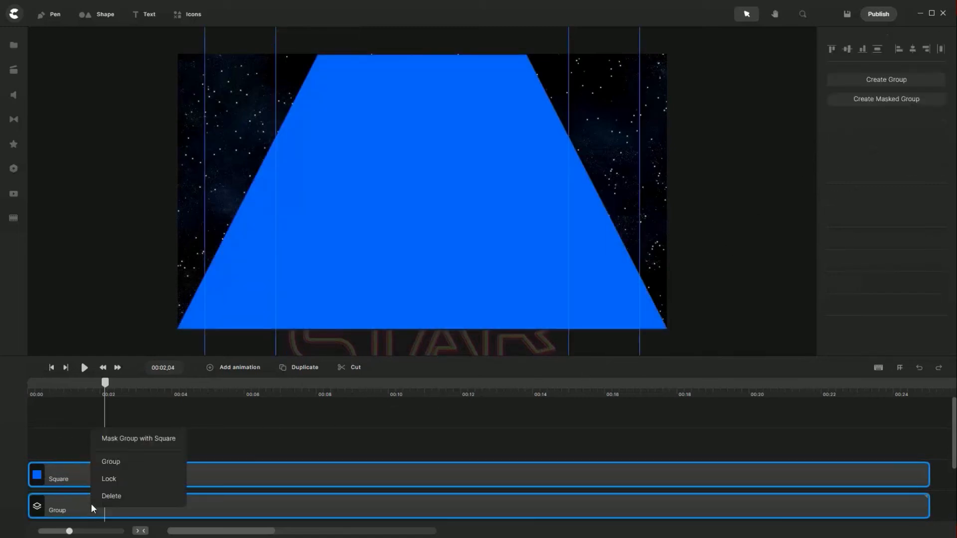
left_click(115, 438)
Remove the excess timeline tracks and play the masked crawl from the start.
right_click(124, 430)
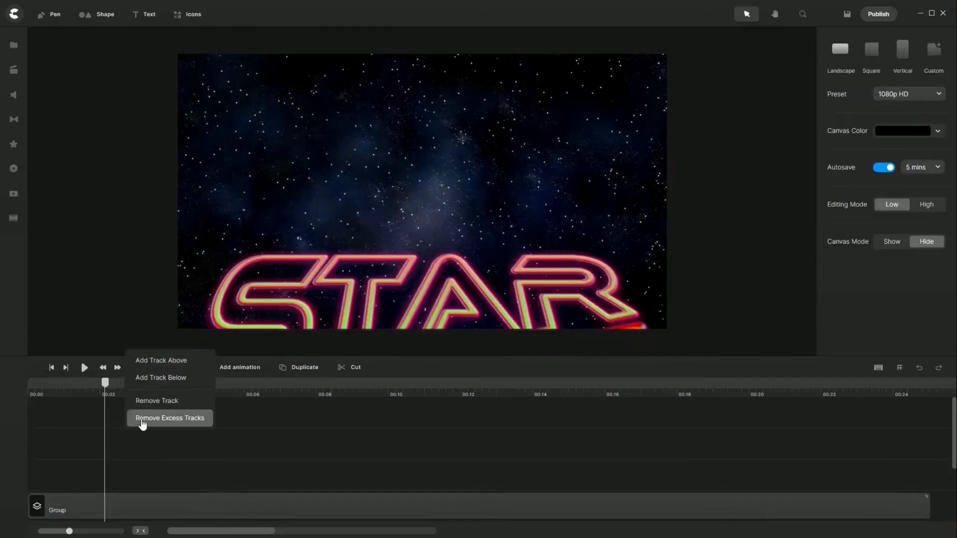
left_click(143, 421)
left_click(46, 370)
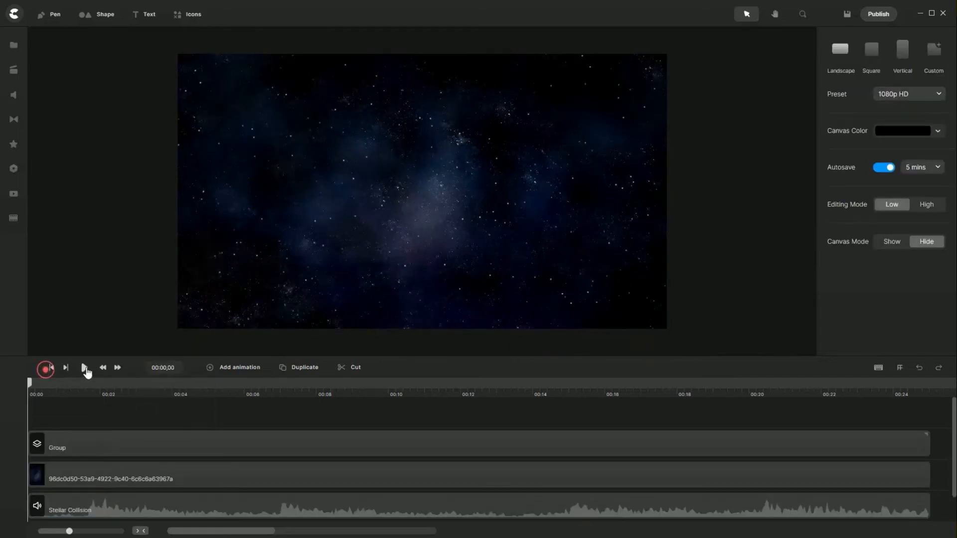
left_click(85, 368)
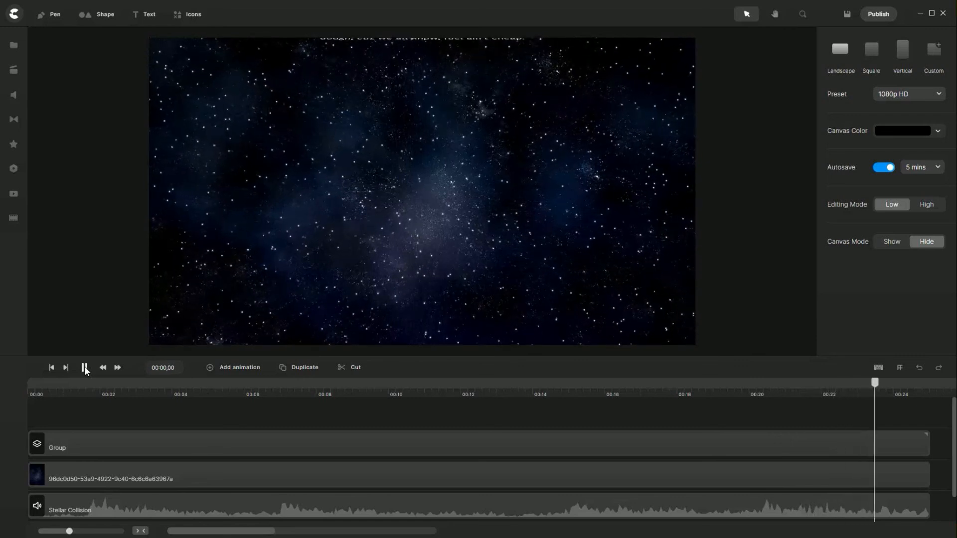
left_click(85, 368)
Combine the masked group, starfield video and Stellar Collision audio into one group, and trim its end to 00:23,20.
left_click_drag(455, 412, 528, 509)
right_click(527, 509)
left_click(549, 465)
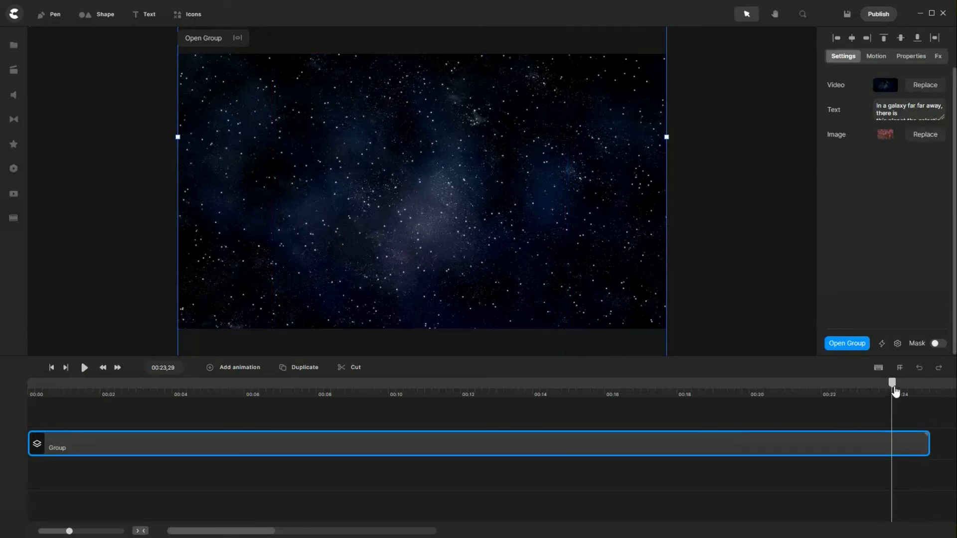
mouse_move(893, 390)
left_mouse_down()
mouse_move(872, 390)
mouse_move(884, 395)
left_mouse_up()
left_click_drag(927, 443, 879, 447)
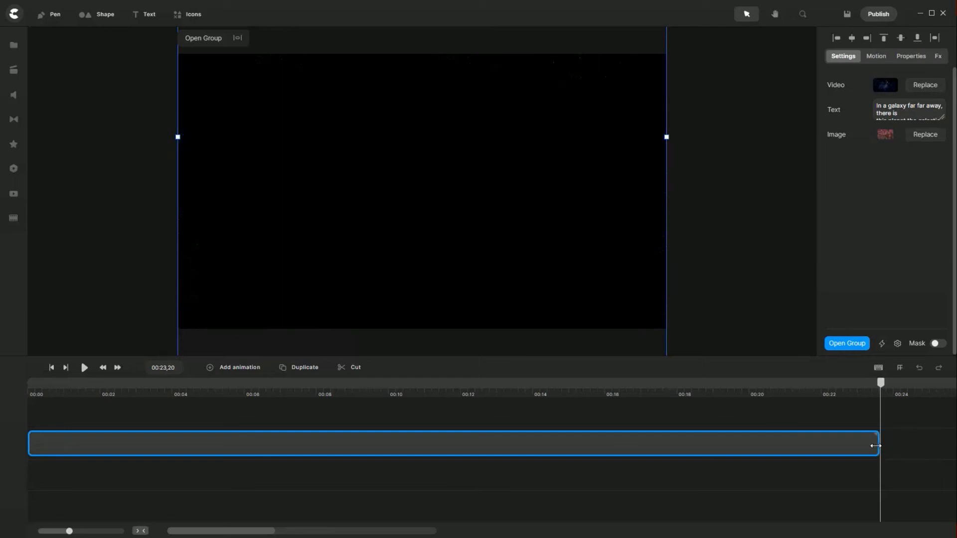
Remove excess tracks around the combined group and play the finished crawl from 00:00,00.
left_click(52, 367)
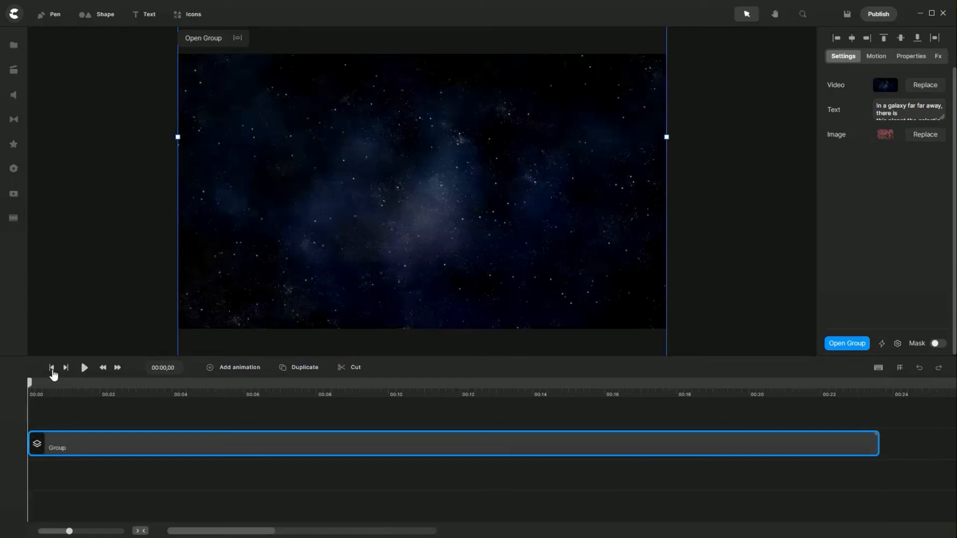
left_click(124, 418)
right_click(124, 418)
left_click(128, 406)
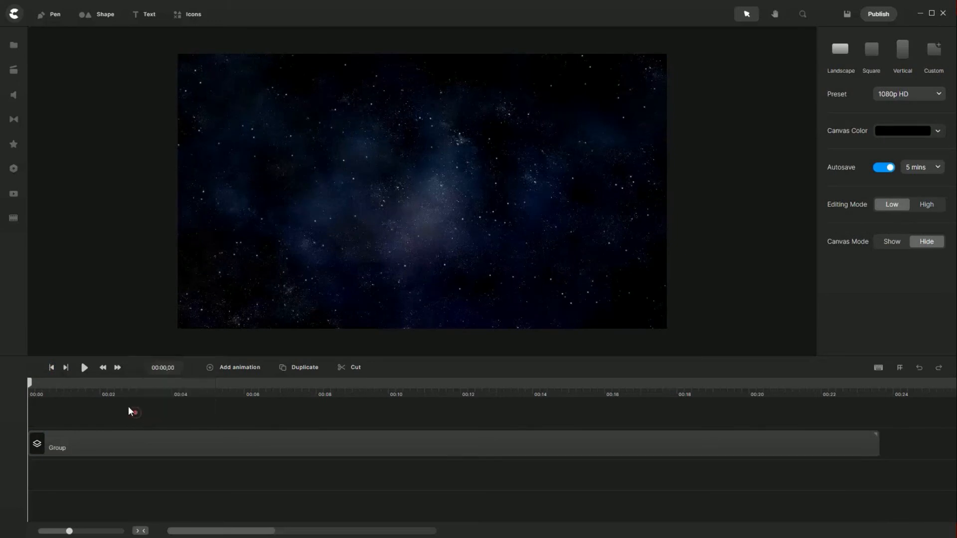
left_click(82, 368)
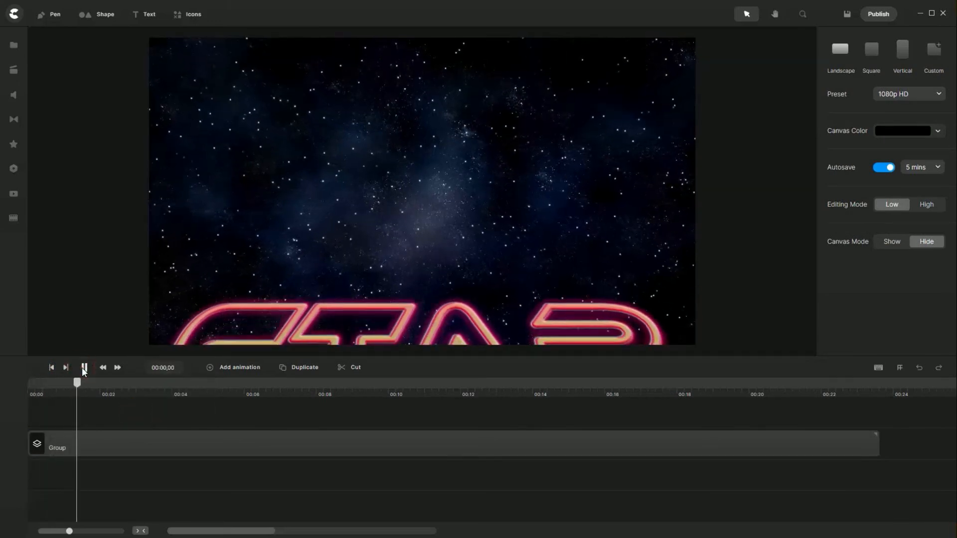